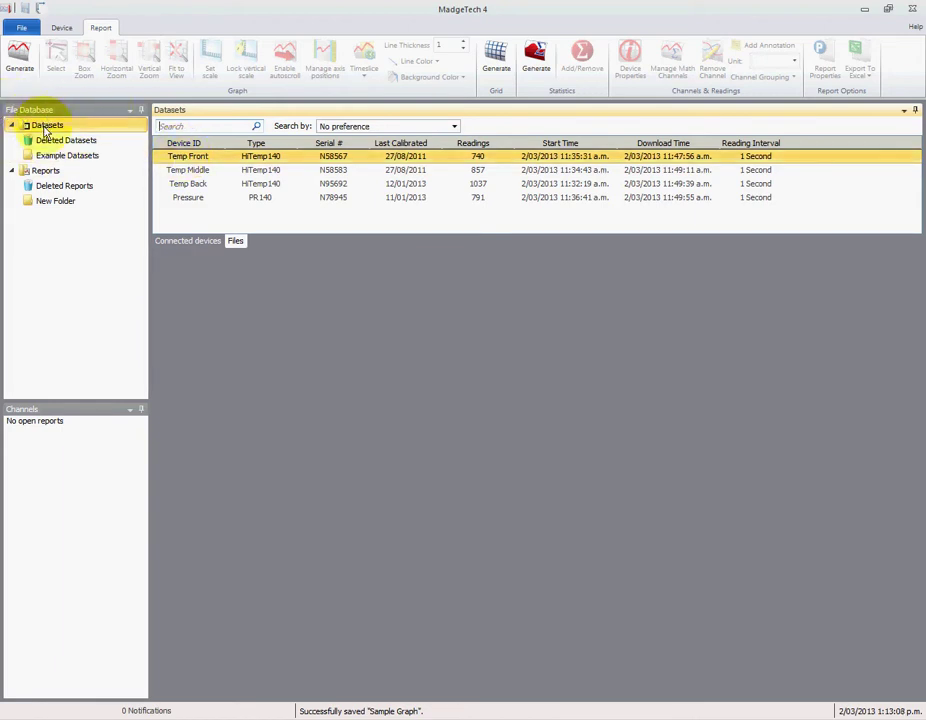
Highlight Temp Front, Temp Middle, Temp Back and Pressure together in the Datasets list.
{"action": "left_click", "coordinate": [195, 169], "text": "ctrl"}
{"action": "left_click", "coordinate": [200, 160]}
{"action": "left_click", "coordinate": [197, 186], "text": "ctrl"}
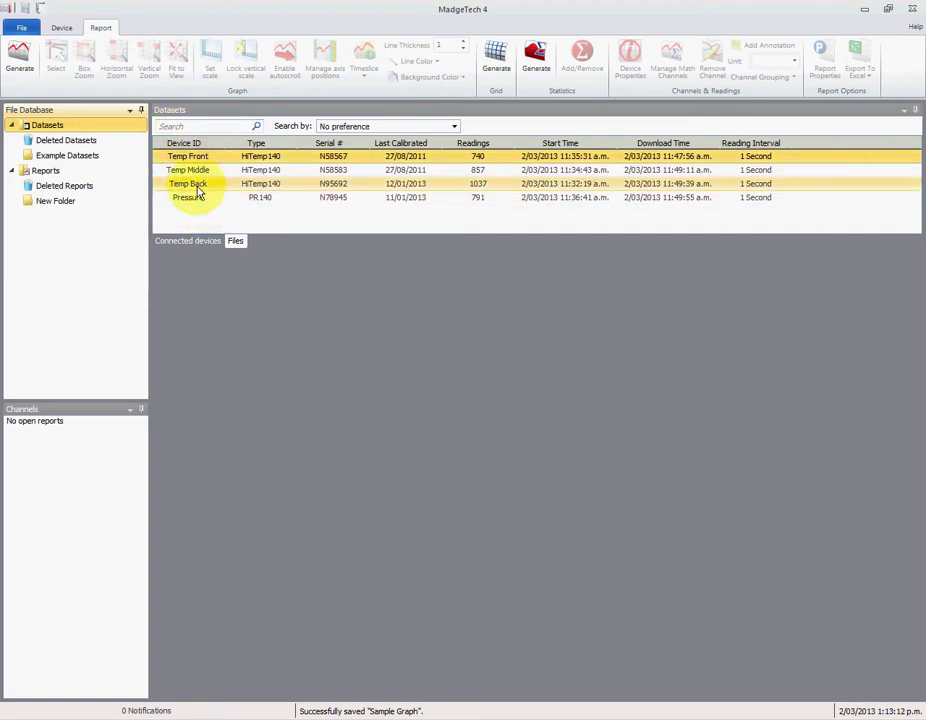
{"action": "left_click", "coordinate": [213, 155]}
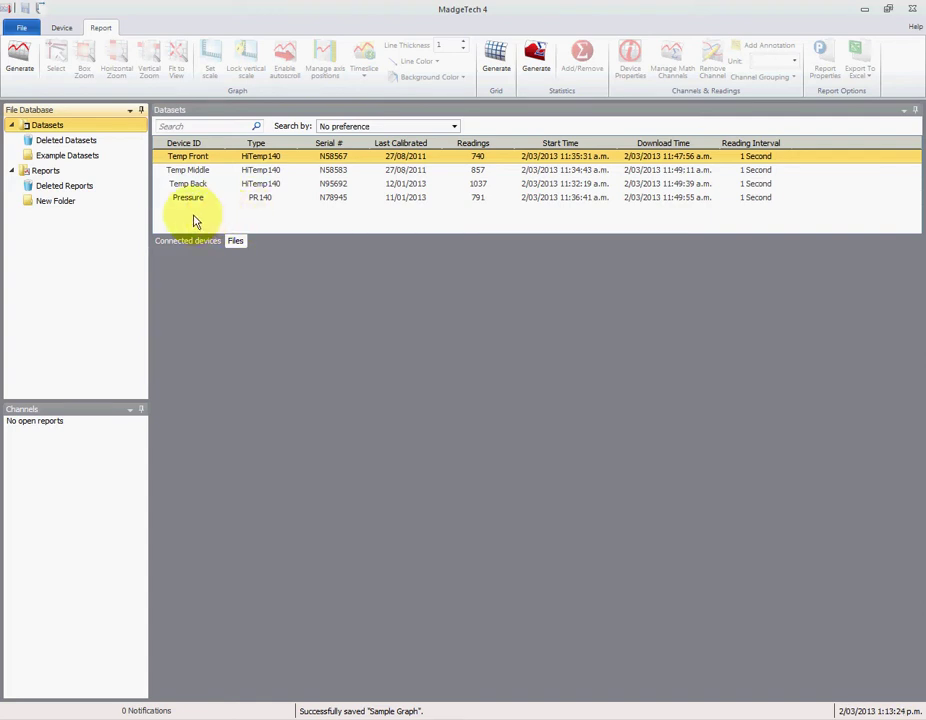
{"action": "left_click", "coordinate": [182, 158]}
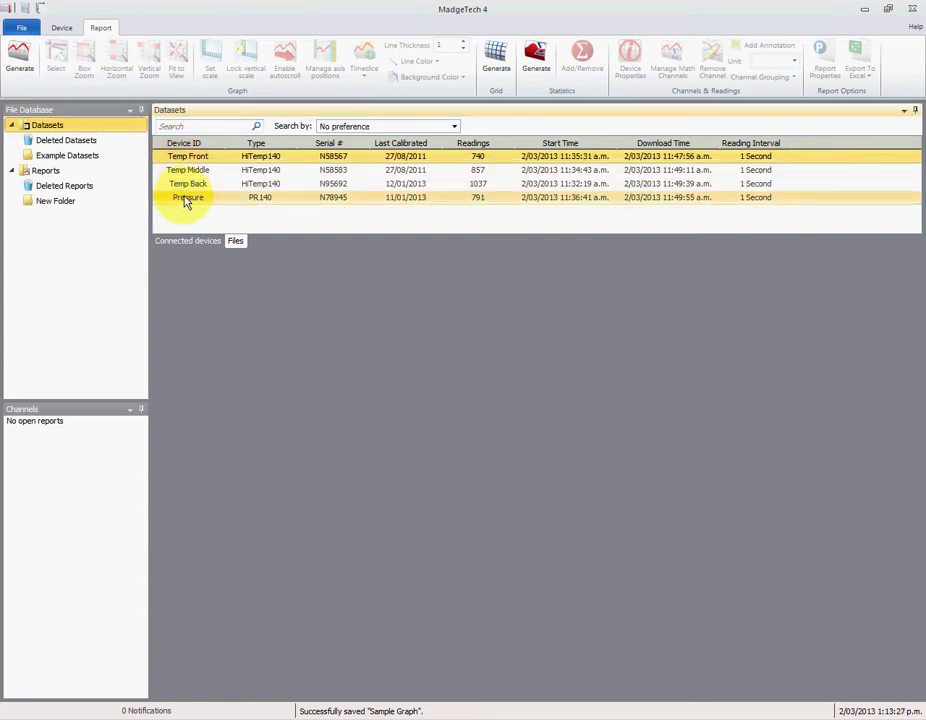
{"action": "left_click", "coordinate": [185, 200], "text": "shift"}
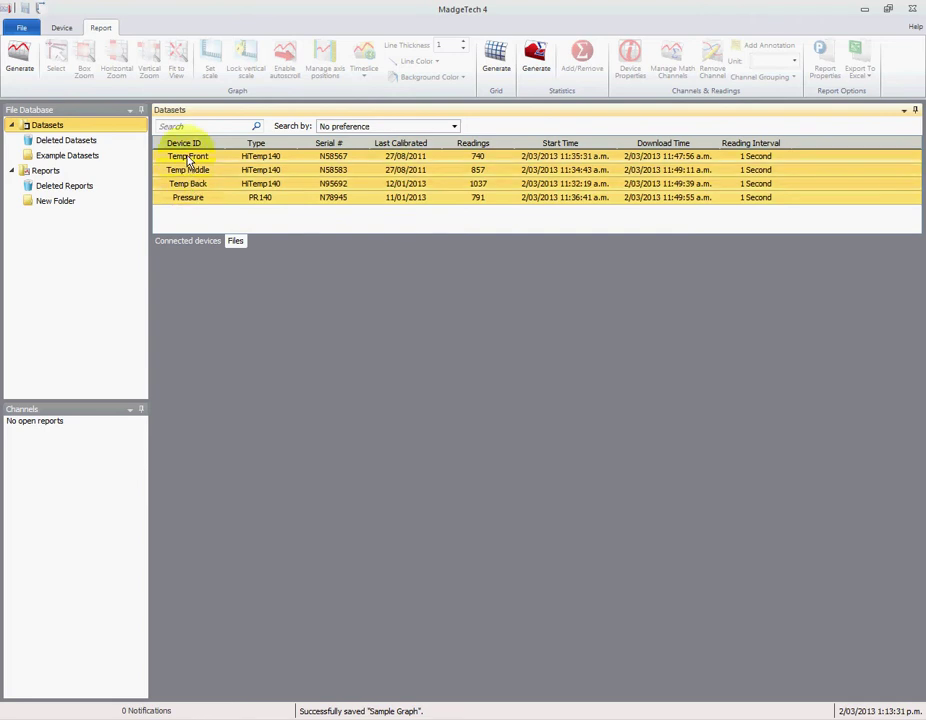
{"action": "left_click", "coordinate": [188, 158]}
{"action": "left_click", "coordinate": [191, 171], "text": "shift"}
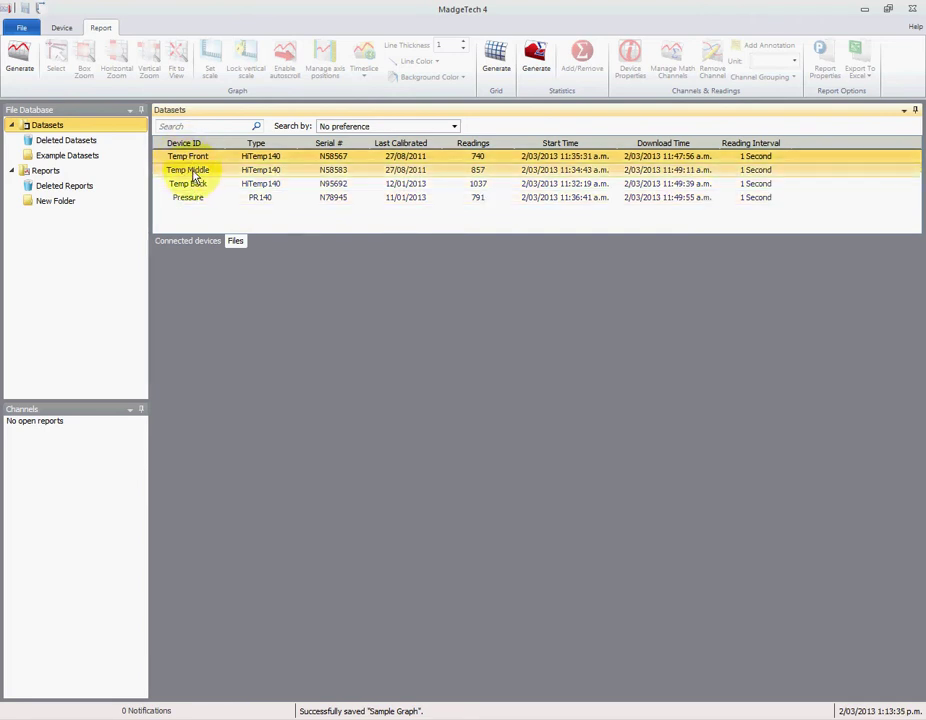
{"action": "left_click", "coordinate": [190, 185], "text": "shift"}
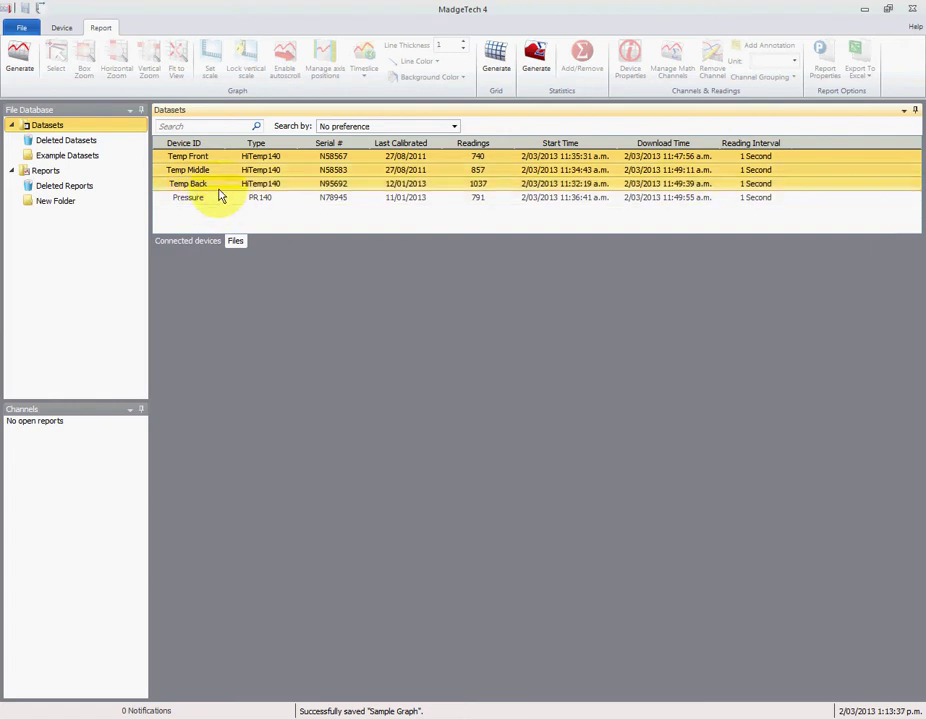
{"action": "left_click", "coordinate": [213, 172], "text": "ctrl"}
{"action": "left_click", "coordinate": [216, 199], "text": "ctrl"}
{"action": "left_click", "coordinate": [202, 169], "text": "ctrl"}
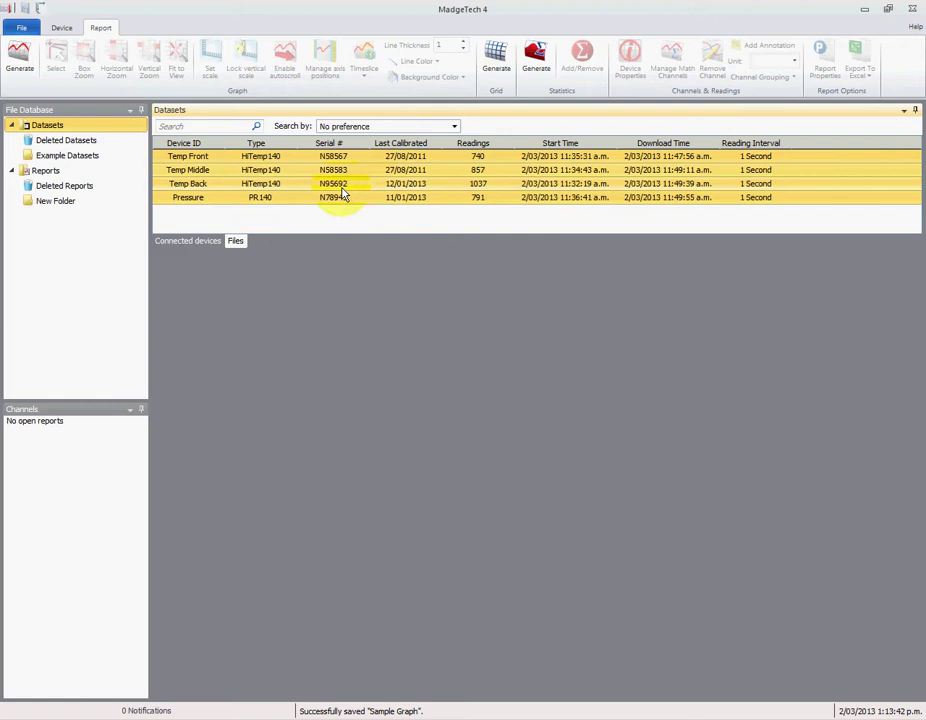
Open the four selected datasets as a new graph report titled 'Sample Graph'.
{"action": "right_click", "coordinate": [223, 172]}
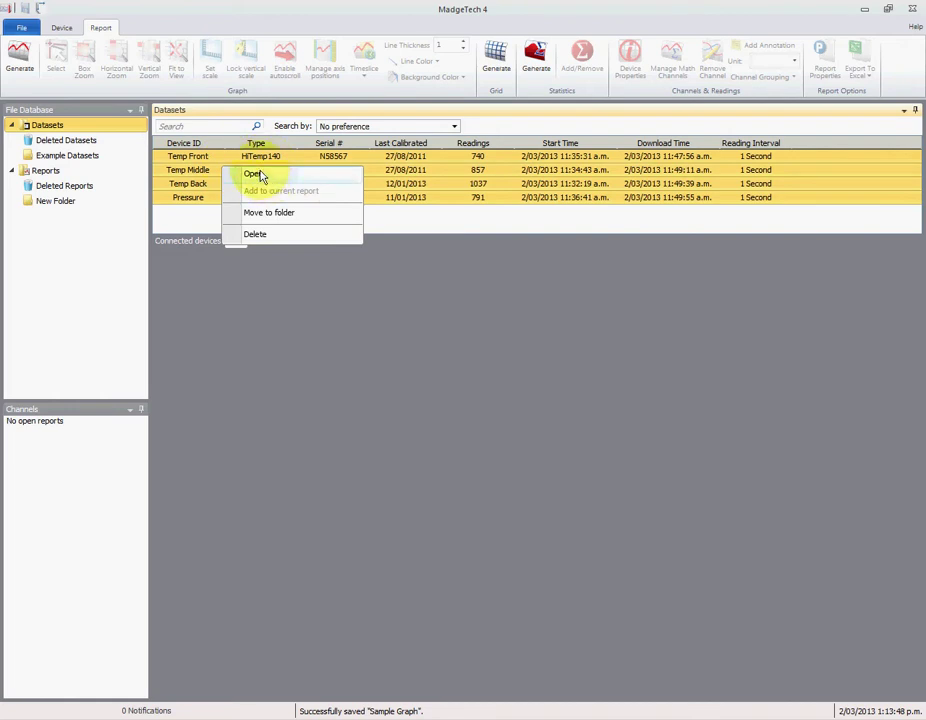
{"action": "left_click", "coordinate": [254, 175]}
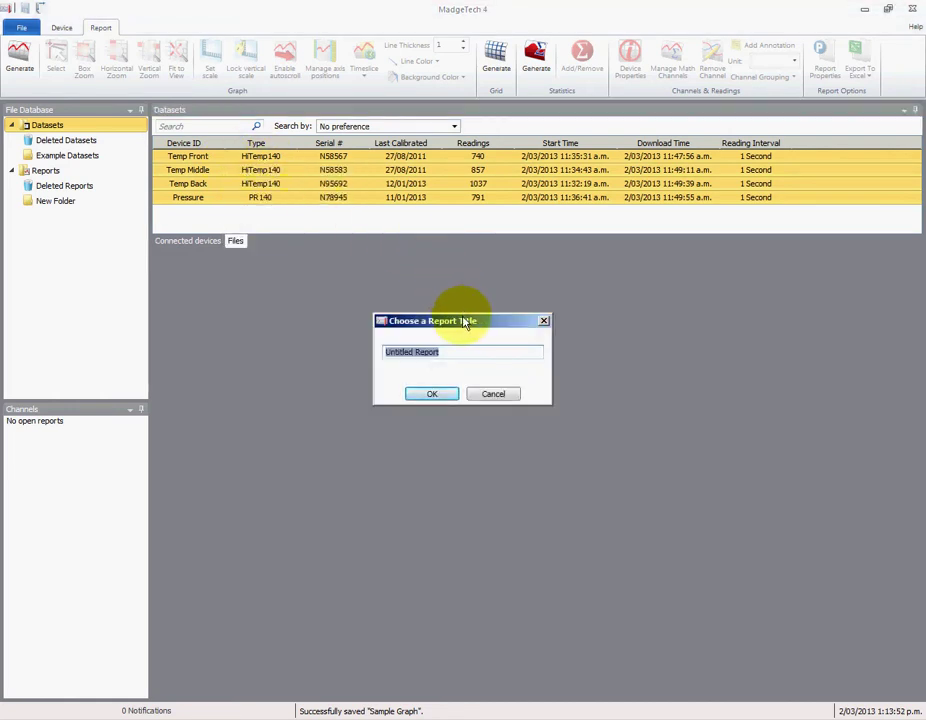
{"action": "left_click_drag", "start_coordinate": [464, 321], "coordinate": [521, 248]}
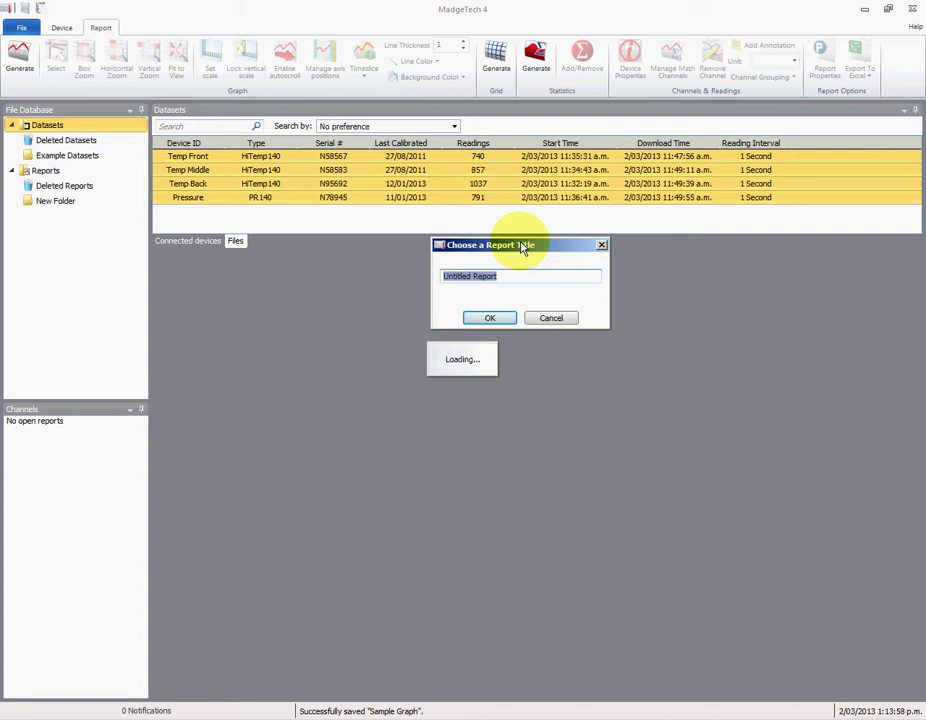
{"action": "type", "text": "Sample"}
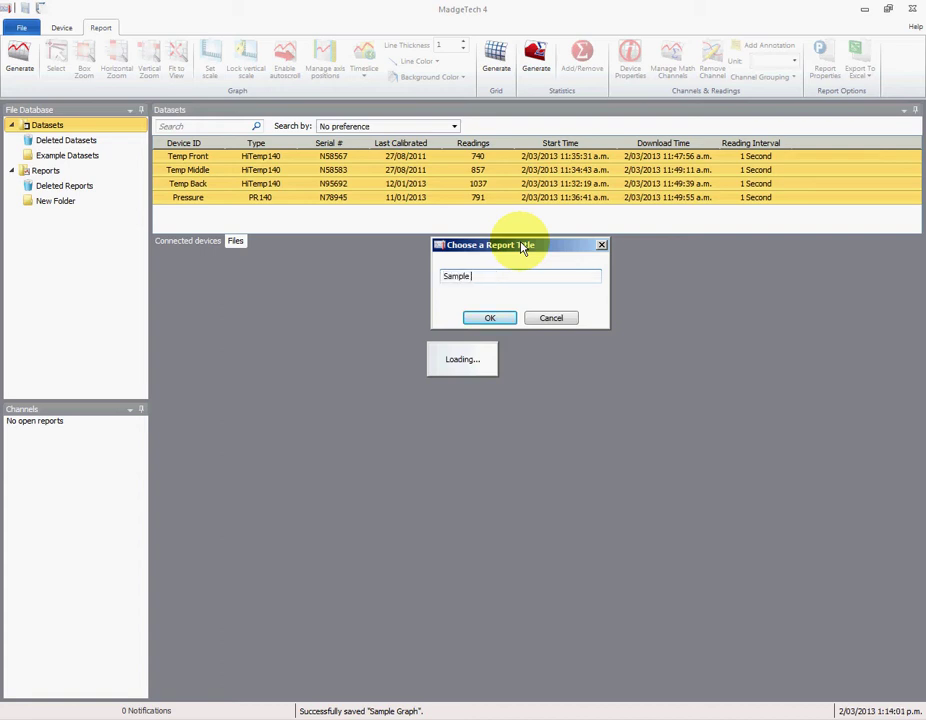
{"action": "type", "text": " Graph"}
{"action": "left_click", "coordinate": [485, 318]}
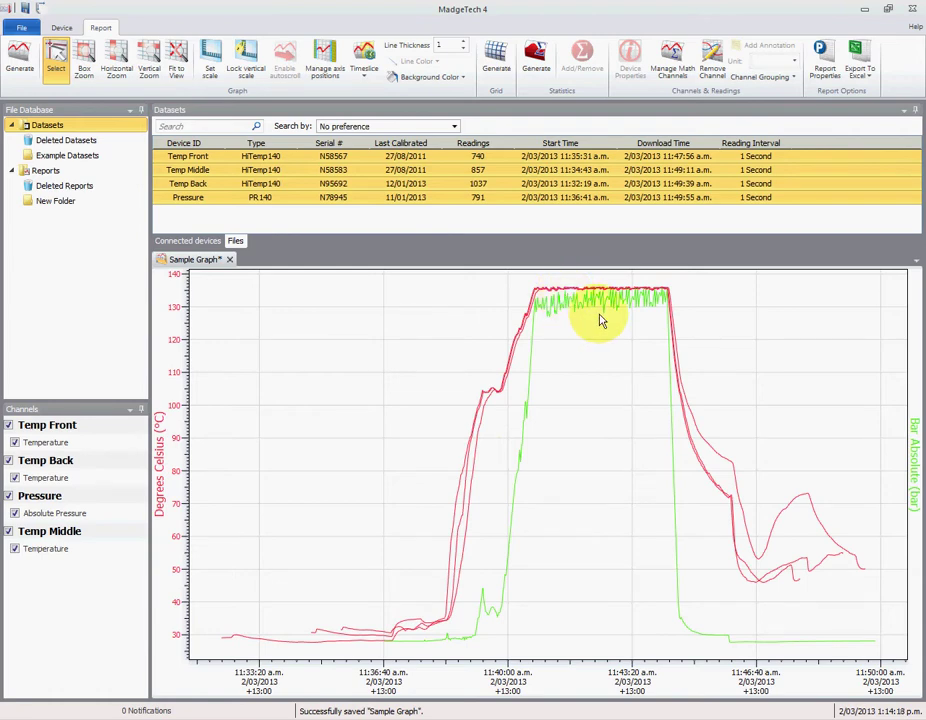
{"action": "left_click", "coordinate": [19, 25]}
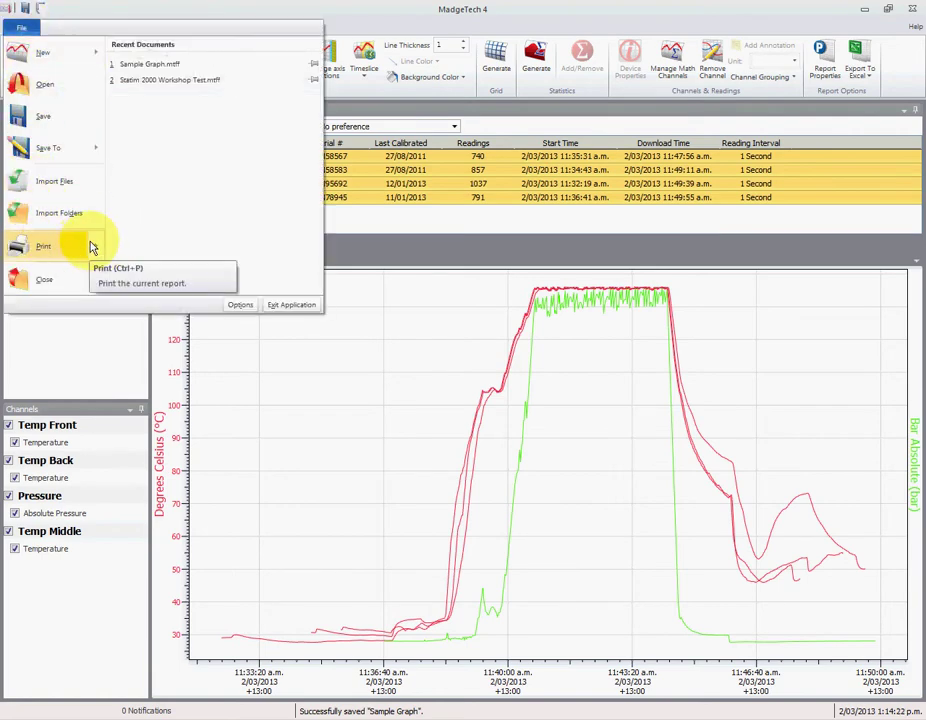
{"action": "mouse_move", "coordinate": [91, 247]}
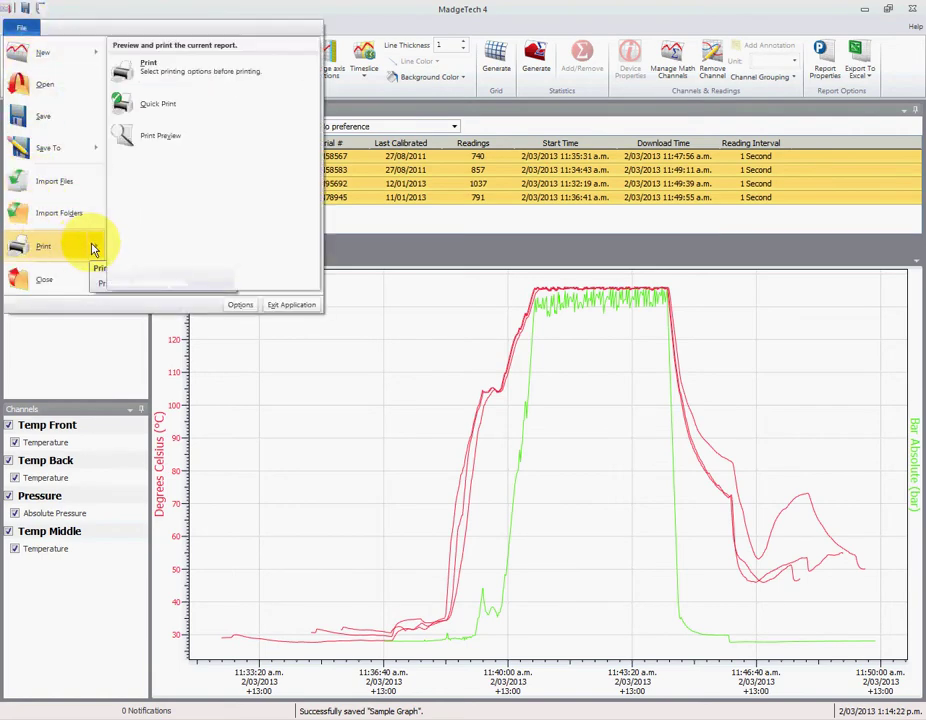
{"action": "left_click", "coordinate": [157, 140]}
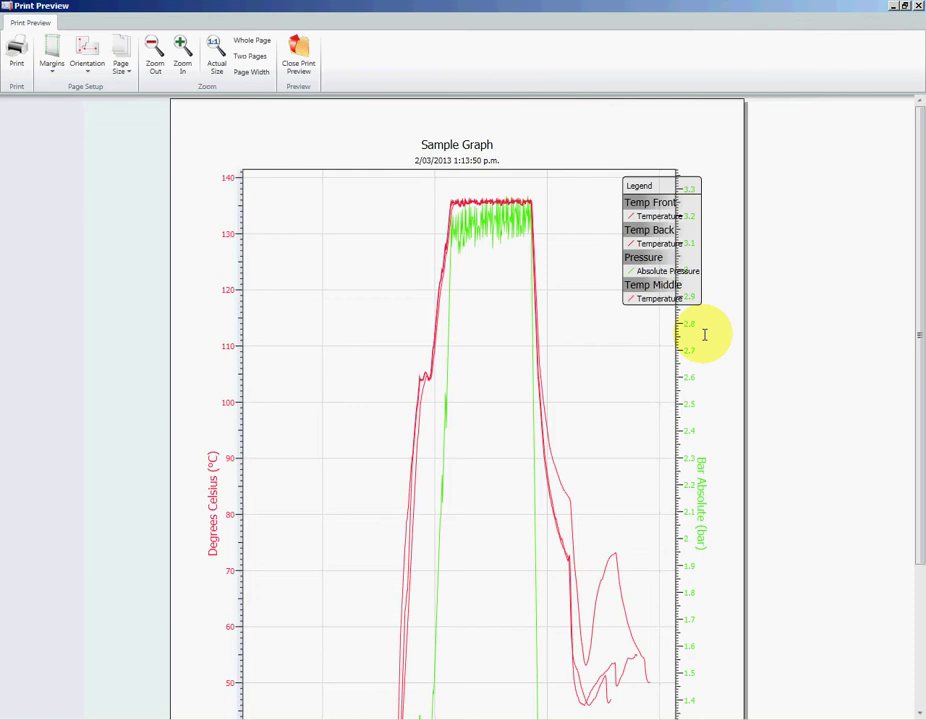
{"action": "left_click", "coordinate": [298, 64]}
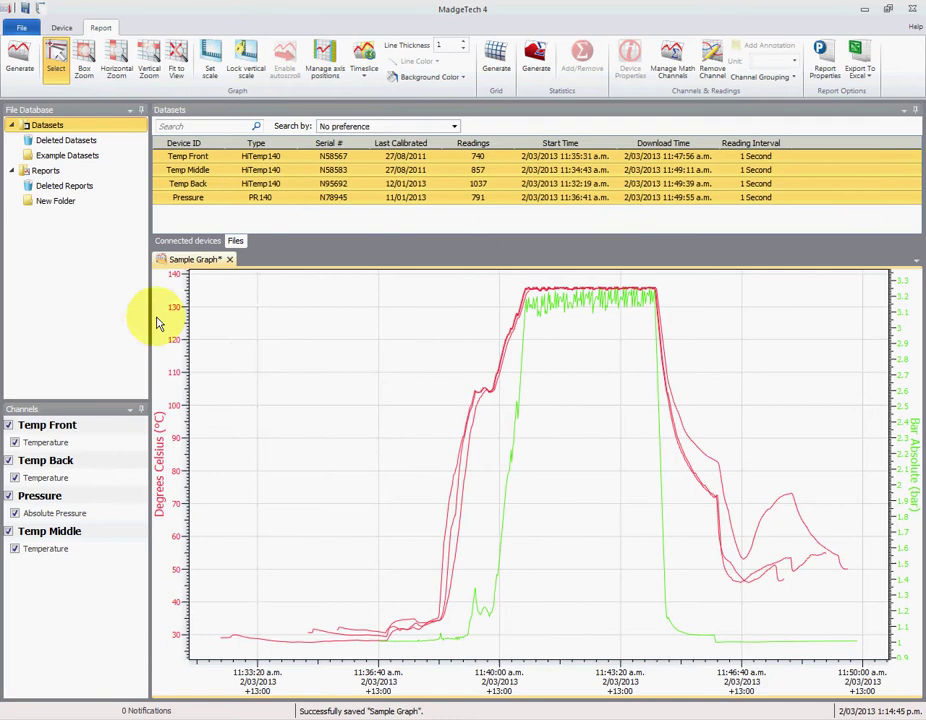
Move the Bar Absolute (bar) axis to the left beside the Degrees Celsius axis.
{"action": "left_click", "coordinate": [320, 58]}
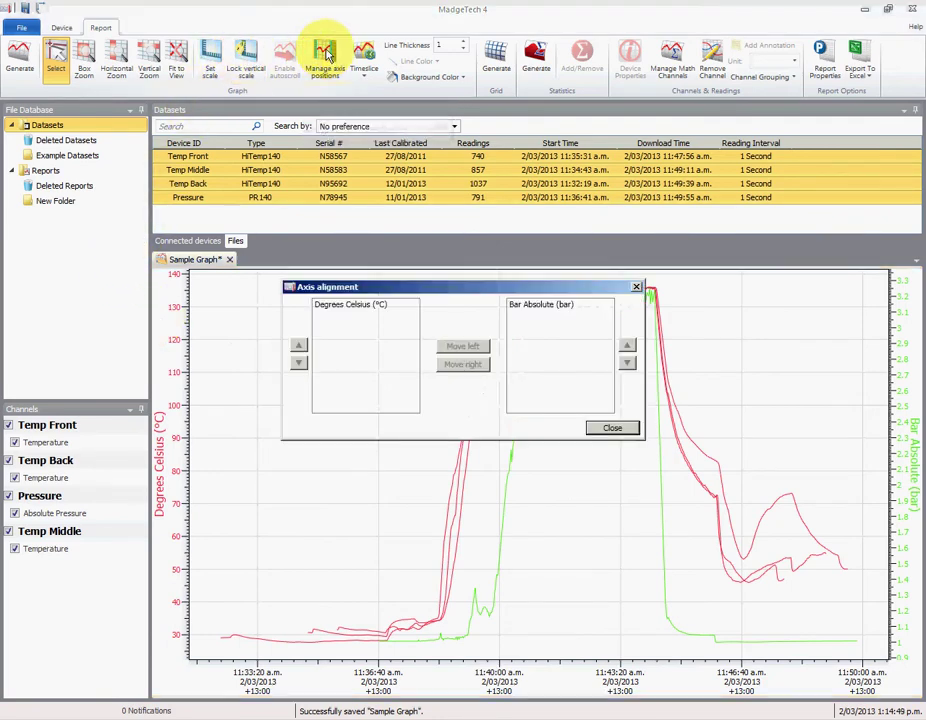
{"action": "left_click", "coordinate": [515, 307]}
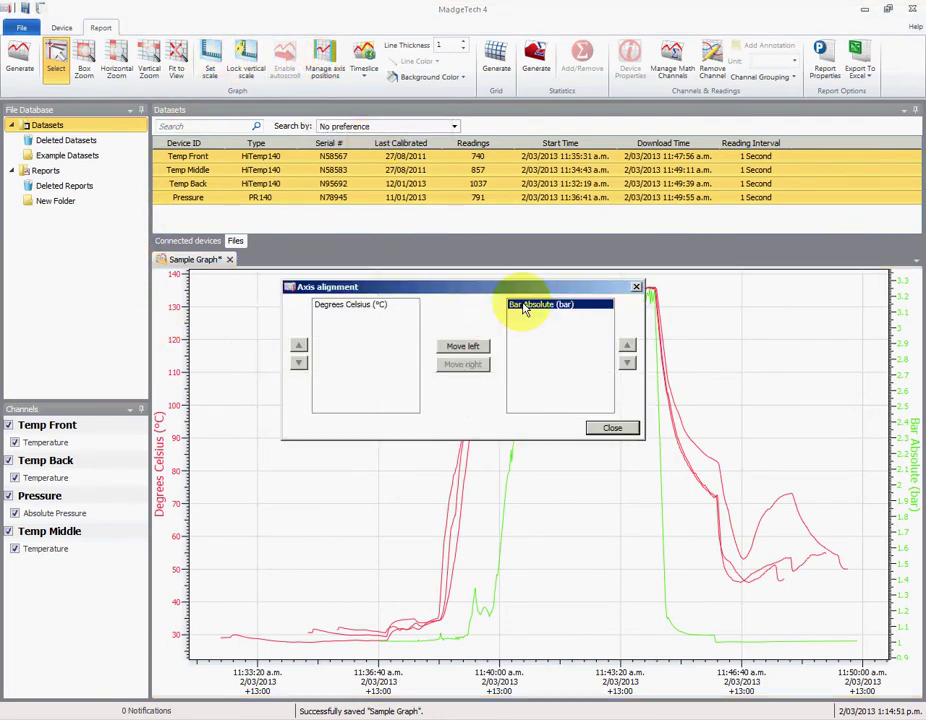
{"action": "left_click", "coordinate": [459, 347]}
{"action": "left_click", "coordinate": [614, 427]}
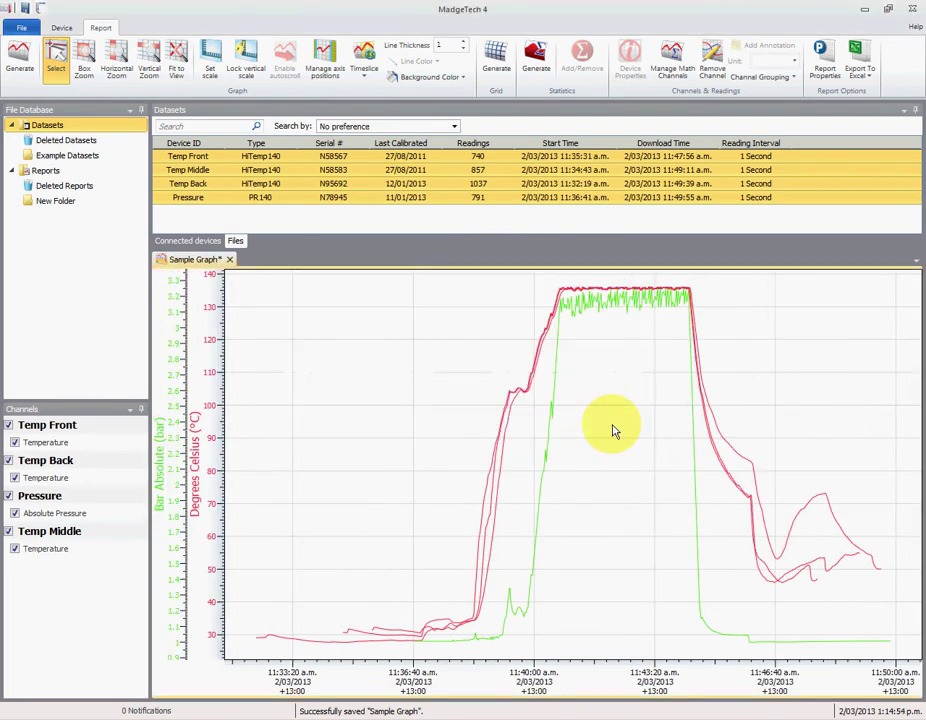
{"action": "left_click", "coordinate": [21, 27]}
Preview the printed Sample Graph in Landscape orientation, then close the preview.
{"action": "mouse_move", "coordinate": [93, 249]}
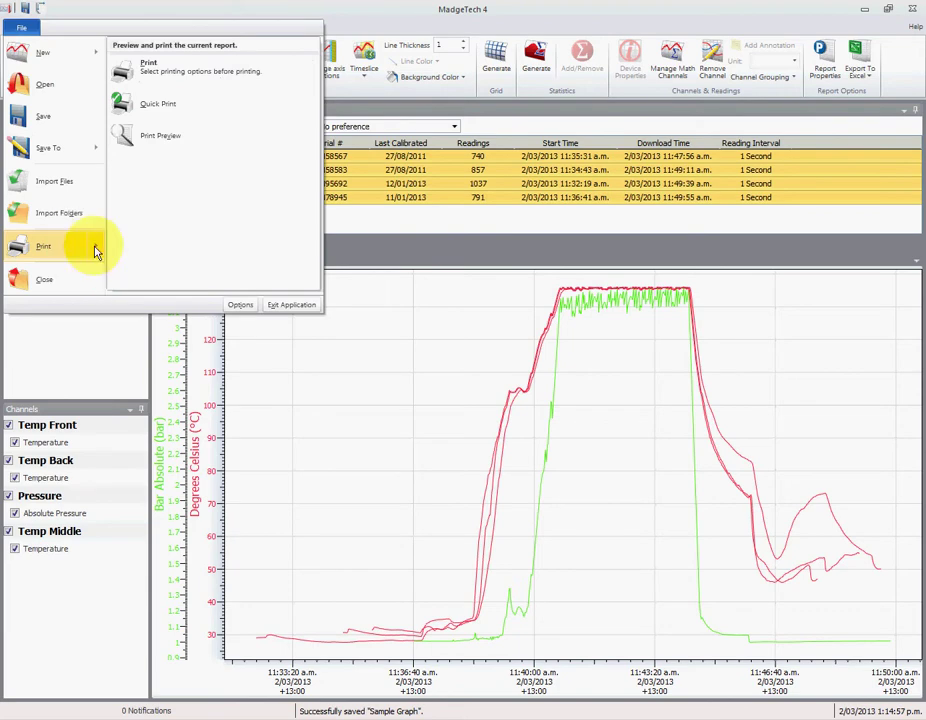
{"action": "left_click", "coordinate": [192, 130]}
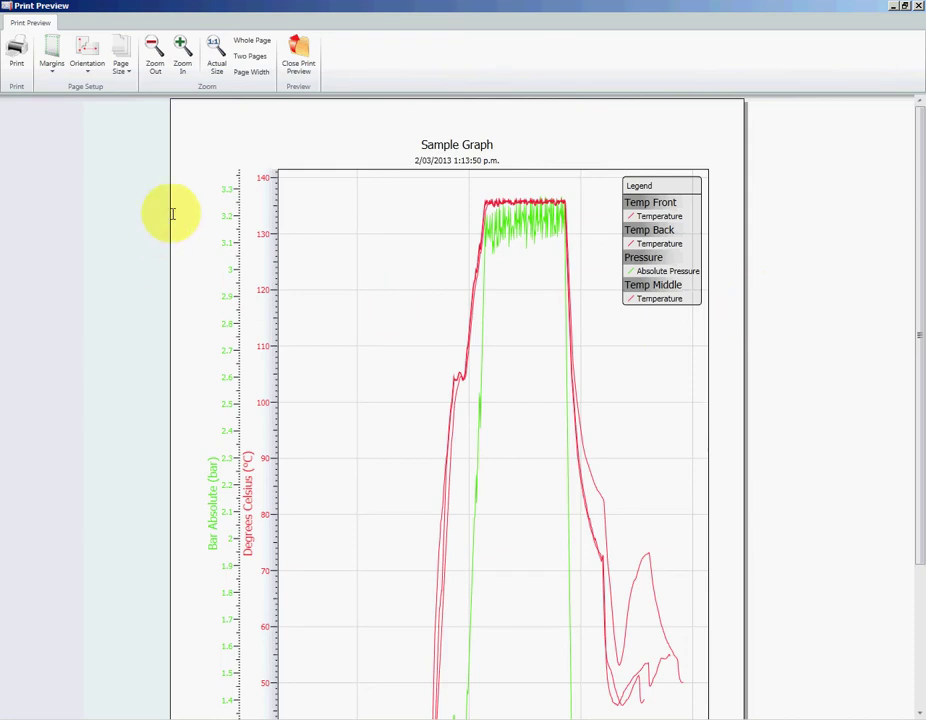
{"action": "left_click", "coordinate": [88, 65]}
{"action": "left_click", "coordinate": [139, 125]}
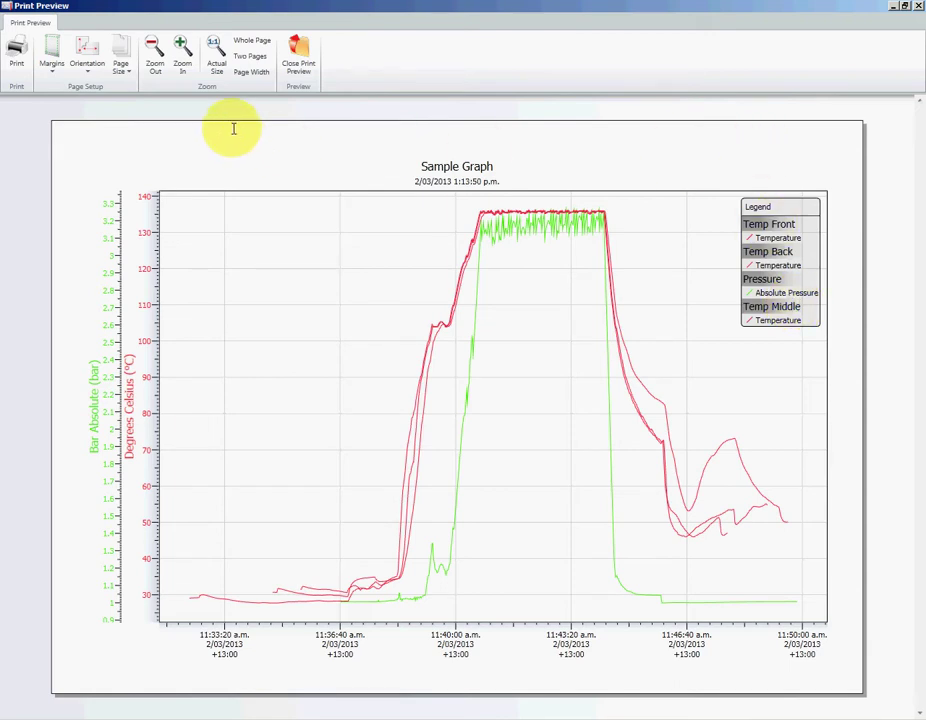
{"action": "left_click", "coordinate": [288, 66]}
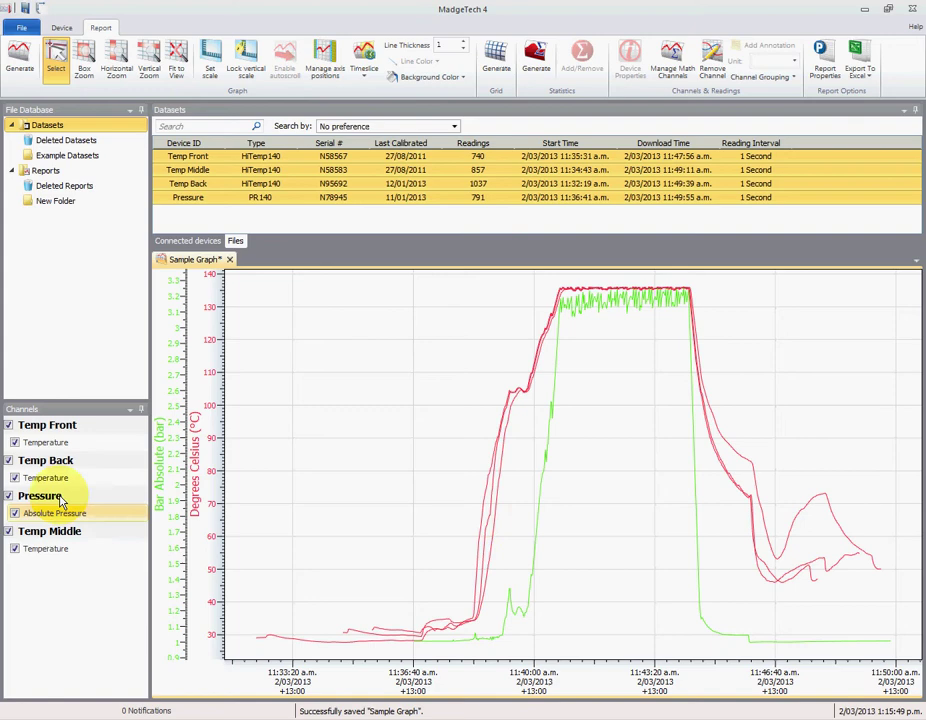
Colour the Temp Front and Temp Back temperature lines blue.
{"action": "left_click", "coordinate": [60, 443]}
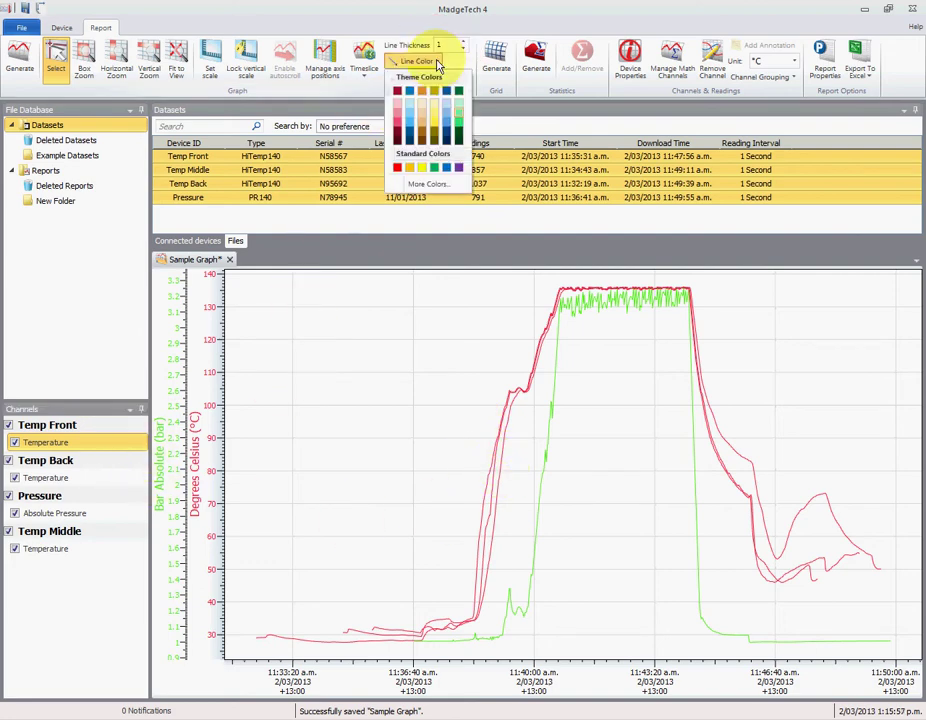
{"action": "left_click", "coordinate": [443, 168]}
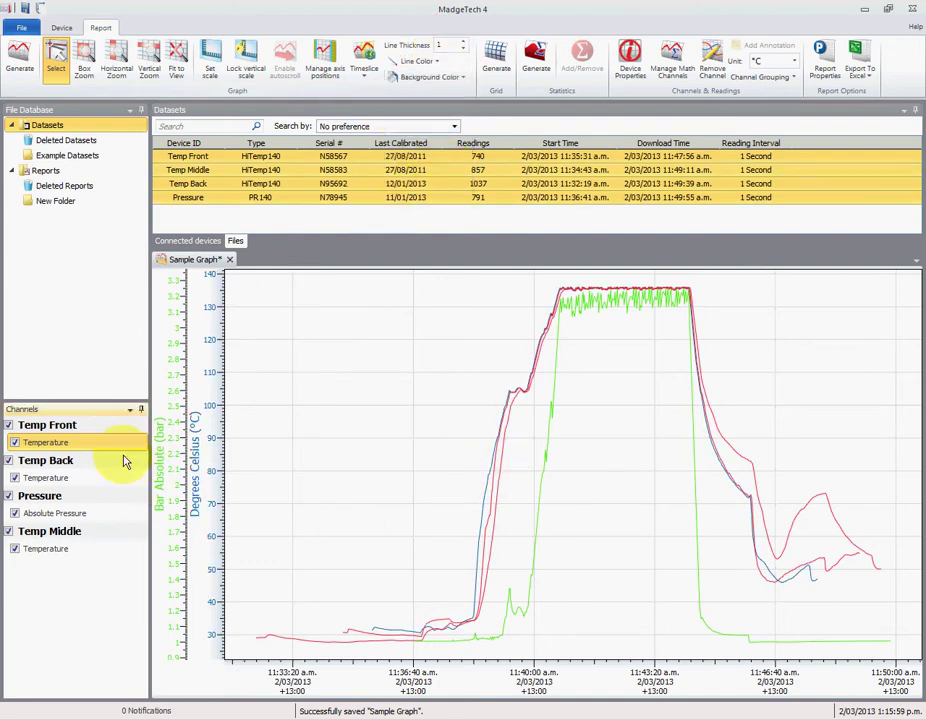
{"action": "left_click", "coordinate": [60, 478]}
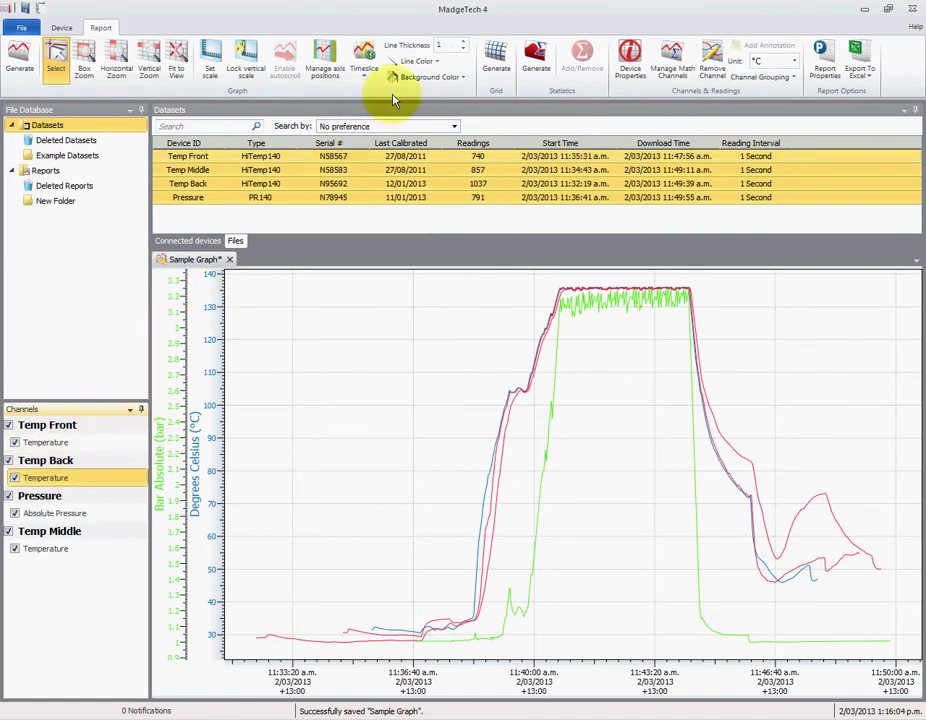
{"action": "left_click", "coordinate": [436, 62]}
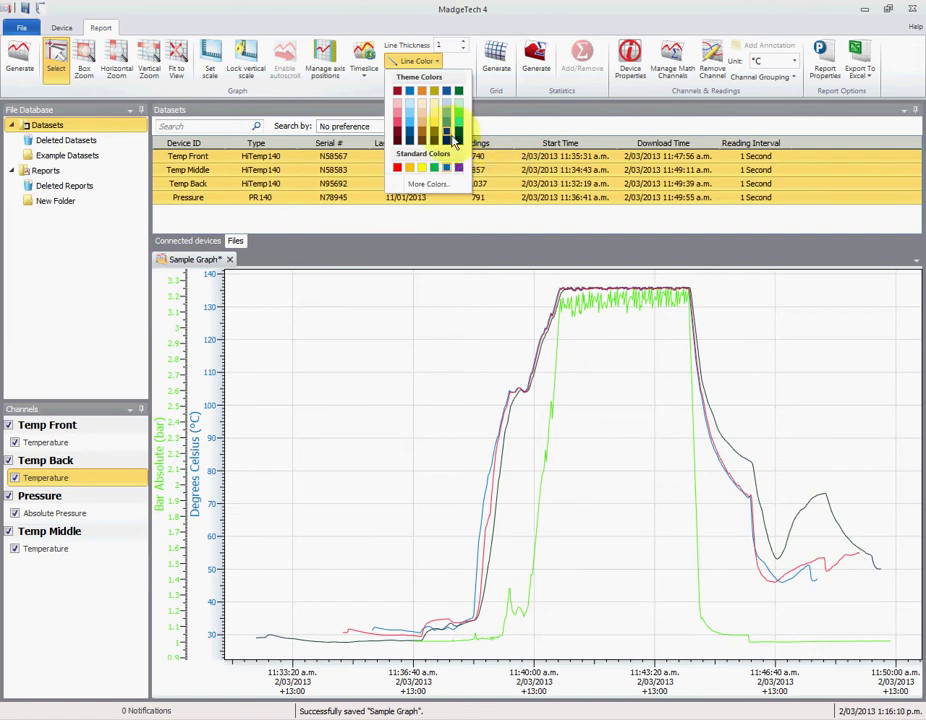
{"action": "left_click", "coordinate": [447, 137]}
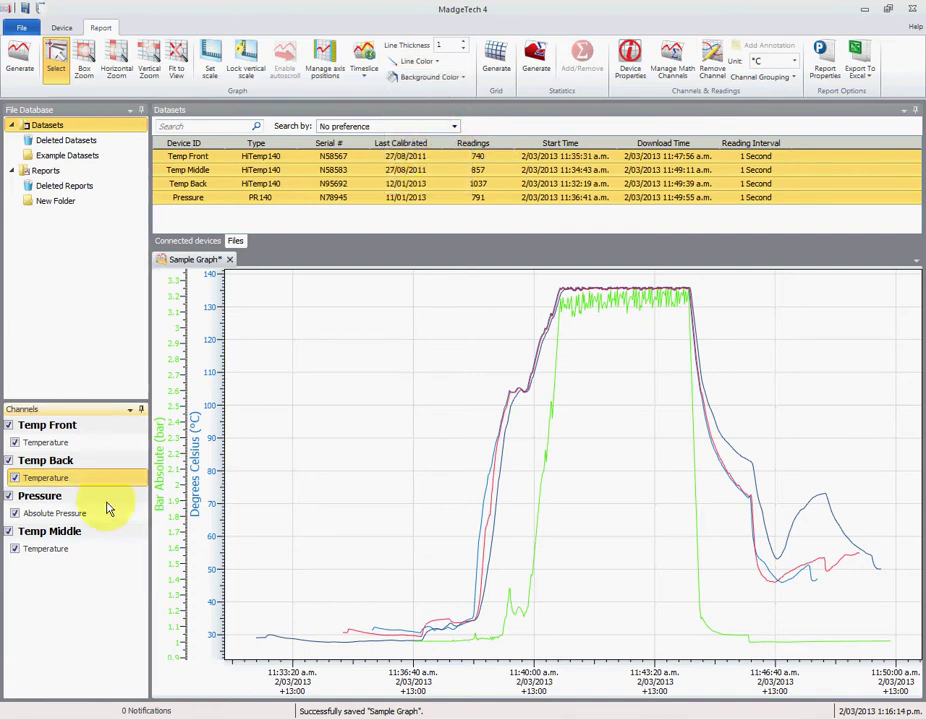
Try red for the Temp Back line, then switch it back to blue.
{"action": "left_click", "coordinate": [412, 61]}
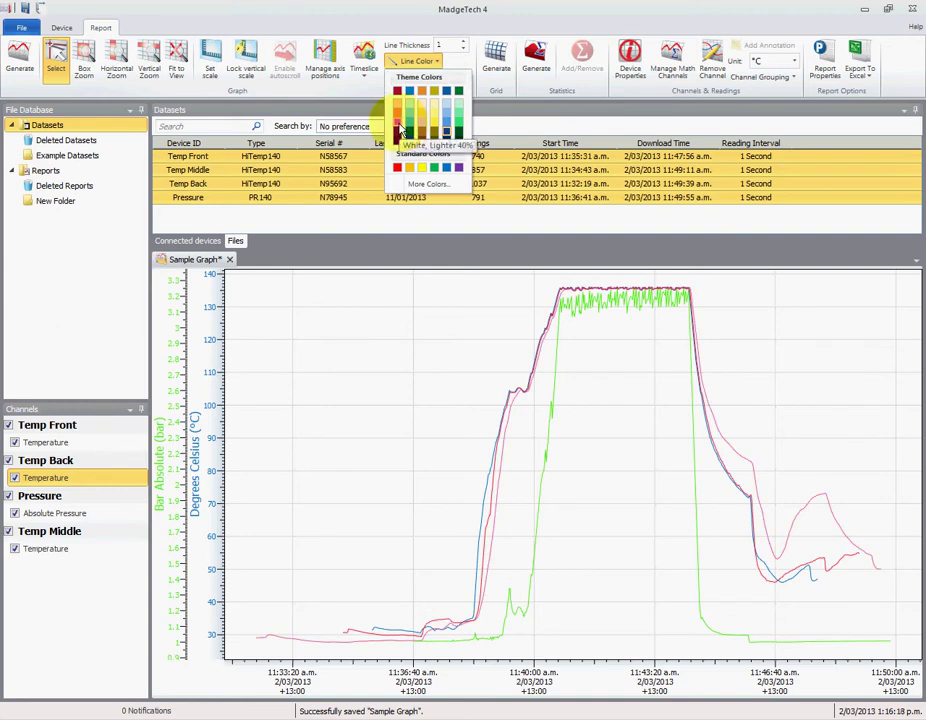
{"action": "left_click", "coordinate": [397, 170]}
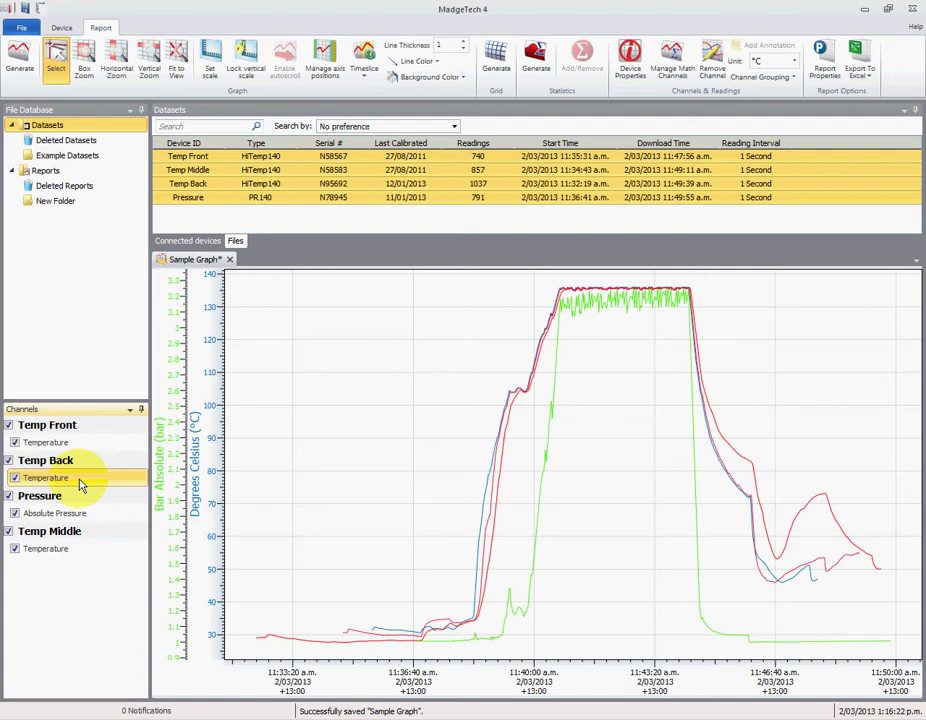
{"action": "left_click", "coordinate": [412, 61]}
{"action": "left_click", "coordinate": [415, 93]}
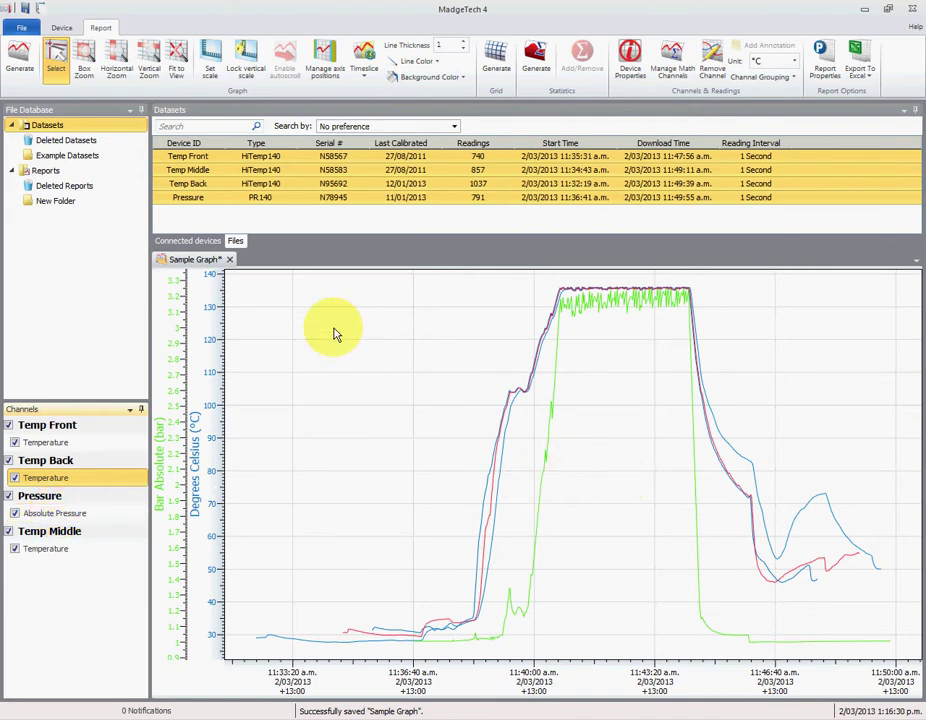
Check the Sample Graph page in Print Preview, then close the preview.
{"action": "left_click", "coordinate": [22, 29]}
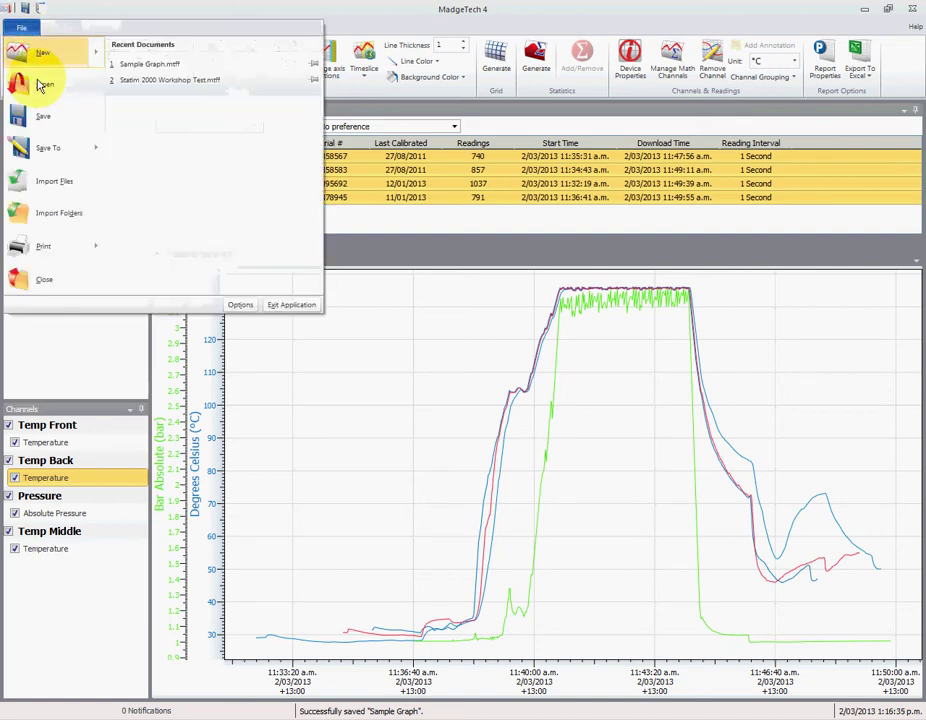
{"action": "mouse_move", "coordinate": [97, 248]}
{"action": "left_click", "coordinate": [165, 142]}
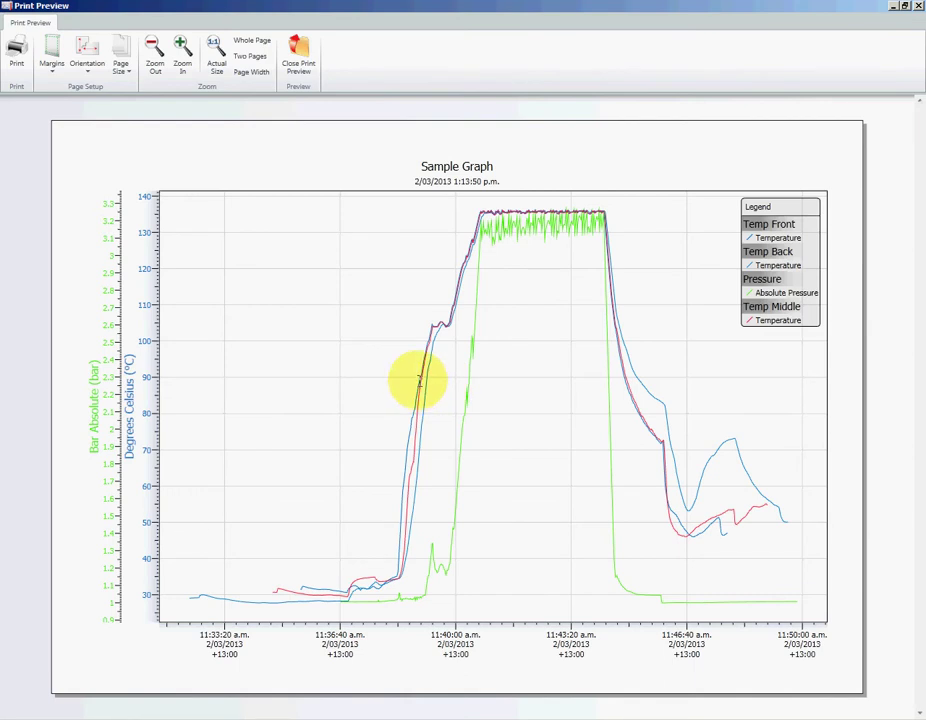
{"action": "left_click", "coordinate": [302, 57]}
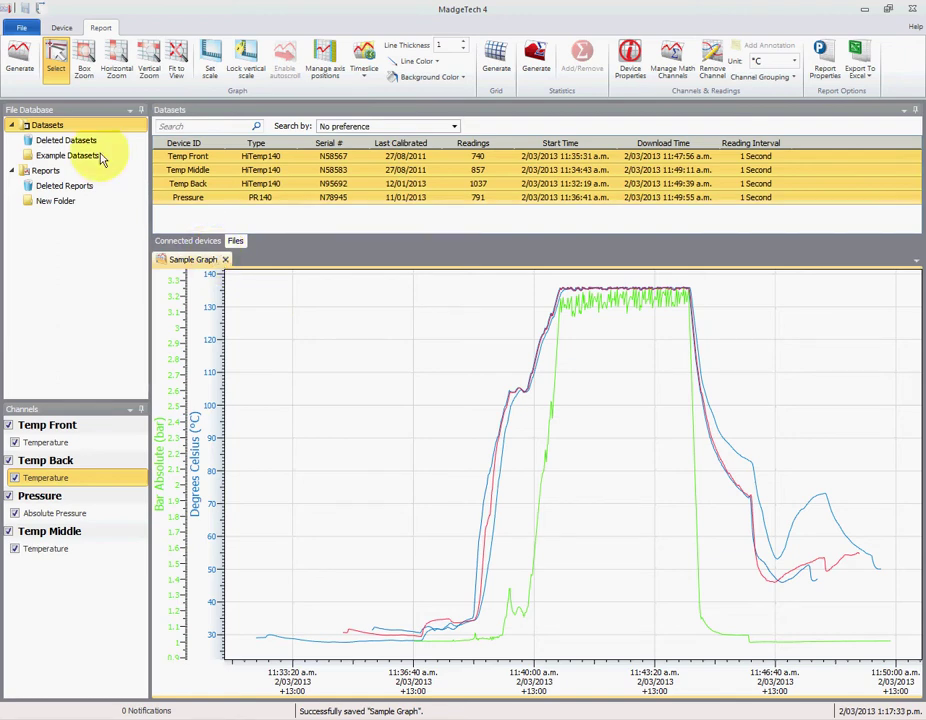
In Options, keep Display channel grouping by ID, then move to the File page.
{"action": "left_click", "coordinate": [20, 29]}
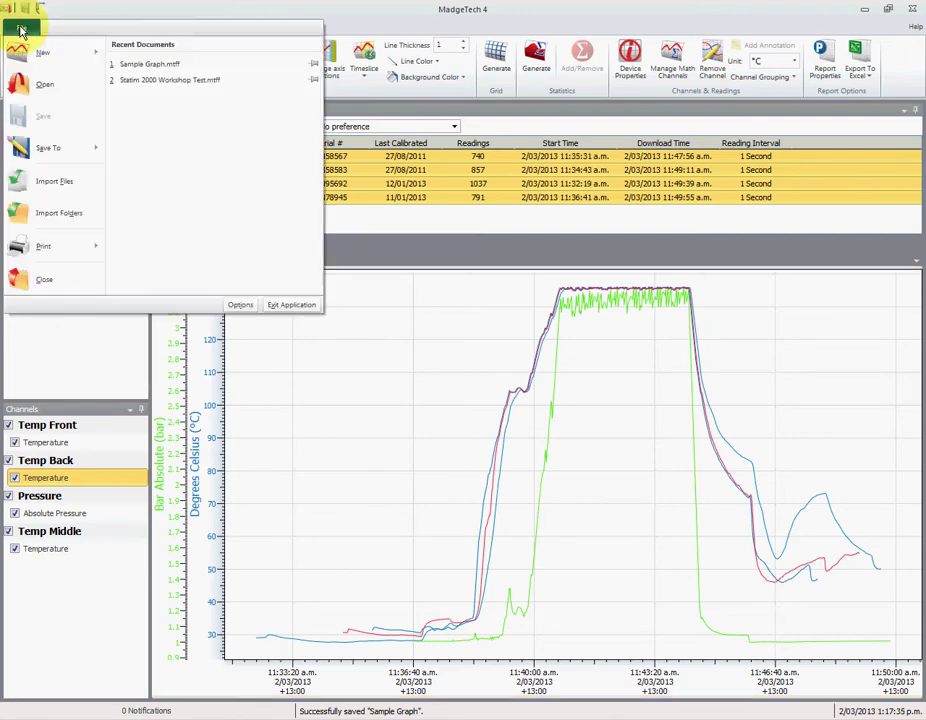
{"action": "left_click", "coordinate": [238, 305]}
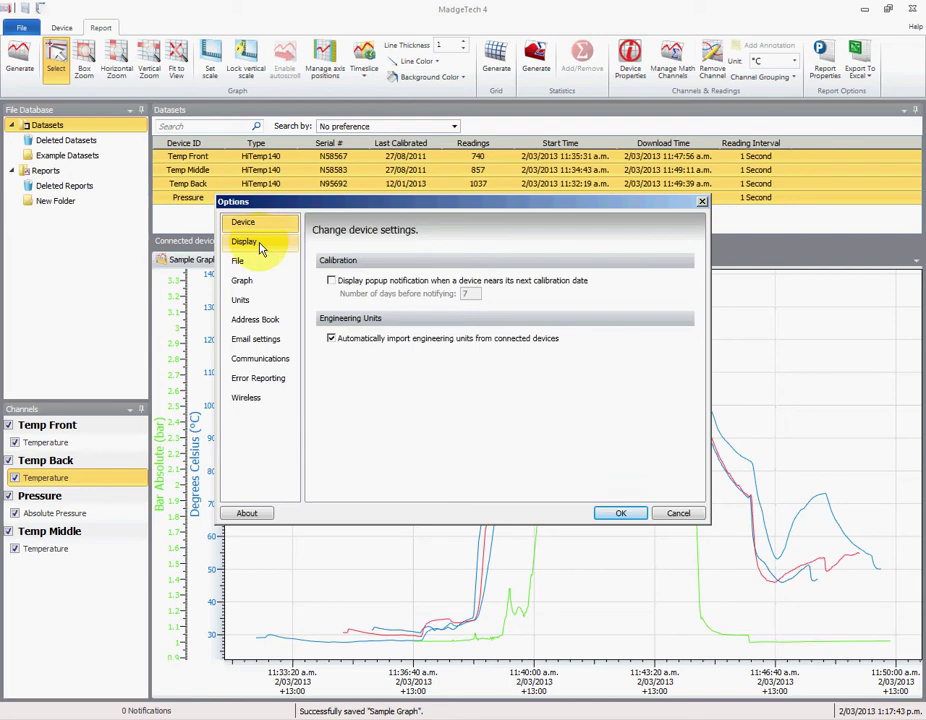
{"action": "left_click", "coordinate": [260, 249]}
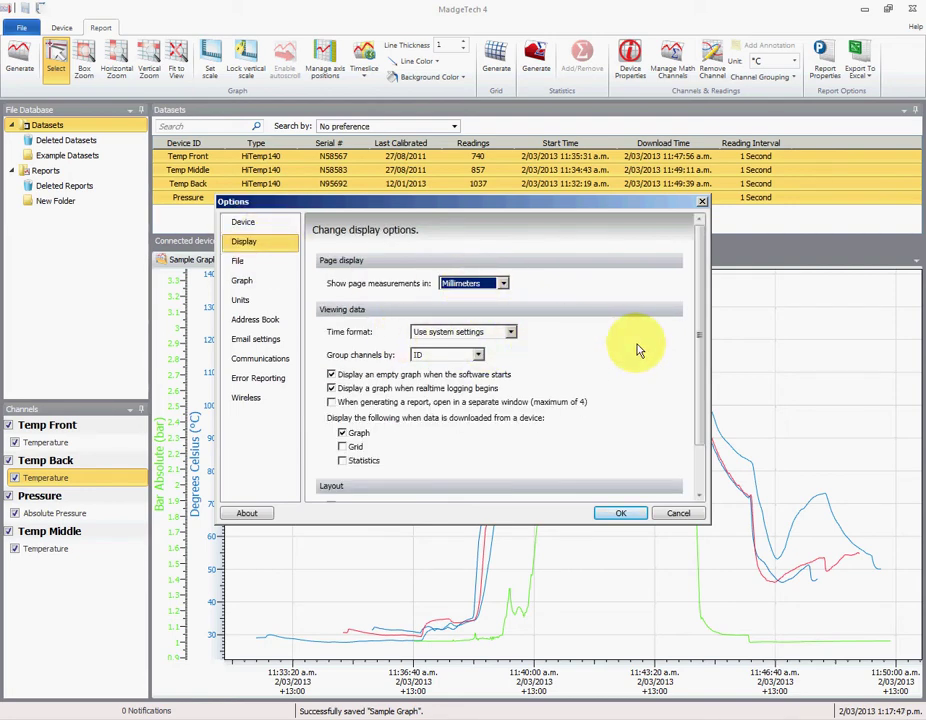
{"action": "left_click_drag", "start_coordinate": [700, 350], "coordinate": [699, 393]}
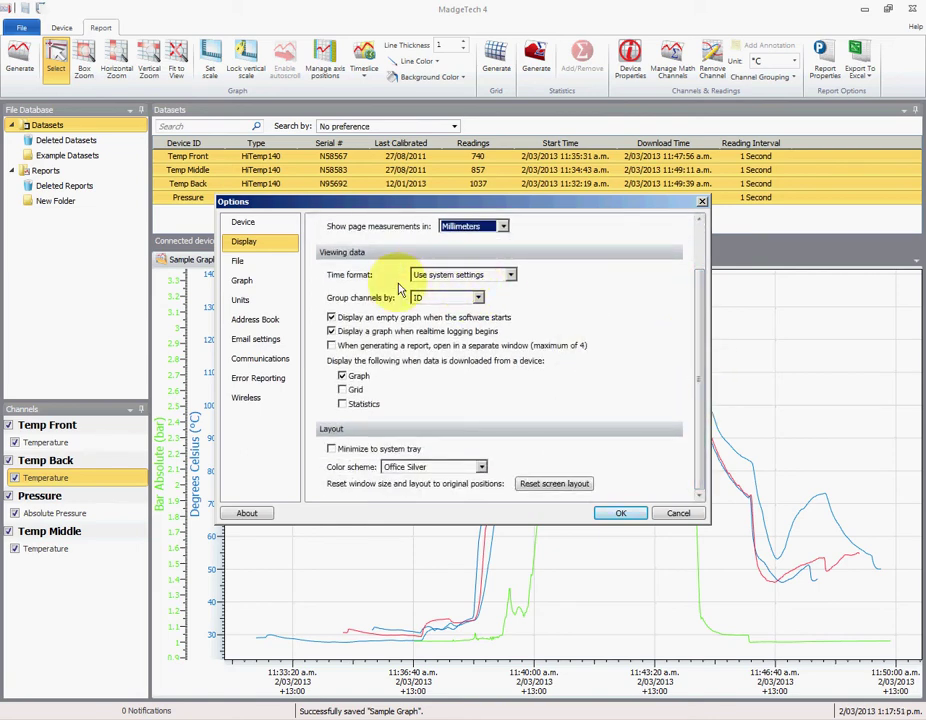
{"action": "left_click", "coordinate": [479, 299]}
{"action": "left_click", "coordinate": [440, 320]}
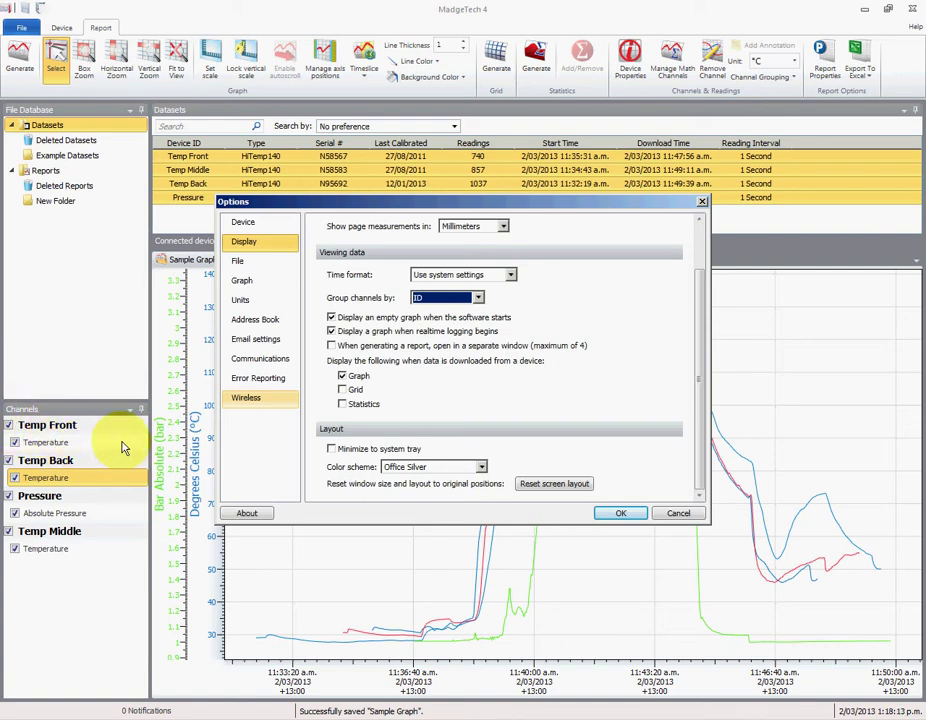
{"action": "left_click", "coordinate": [702, 313]}
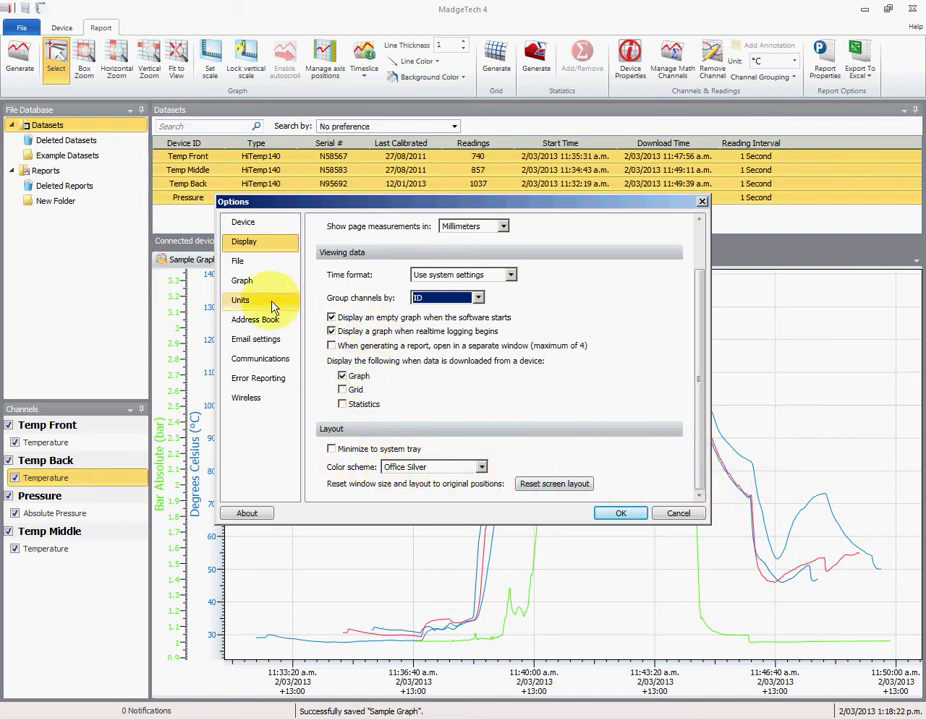
{"action": "left_click", "coordinate": [245, 262]}
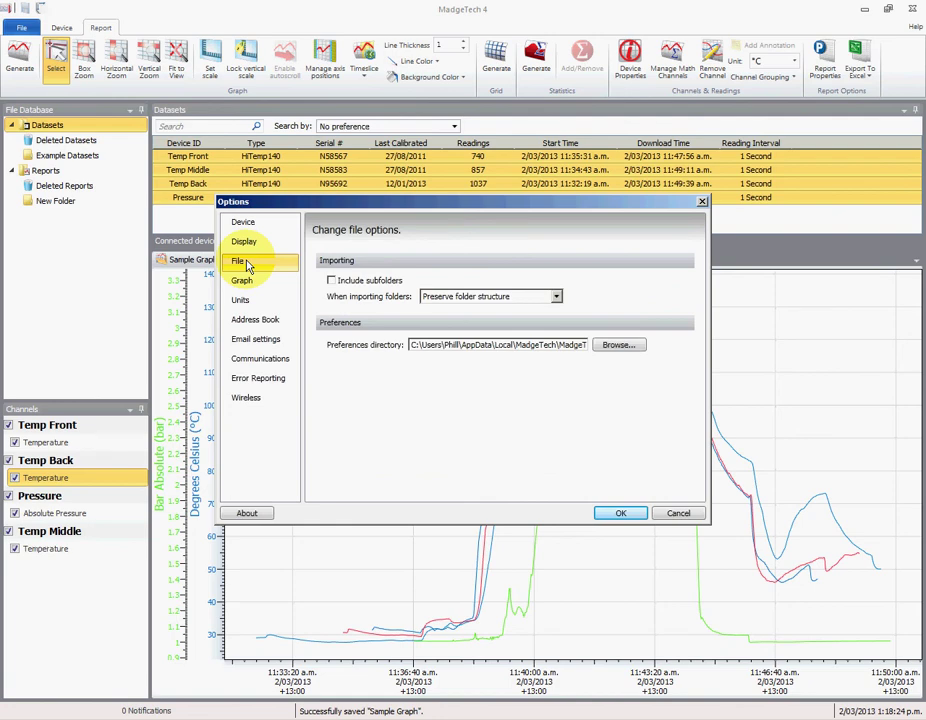
{"action": "left_click", "coordinate": [242, 283]}
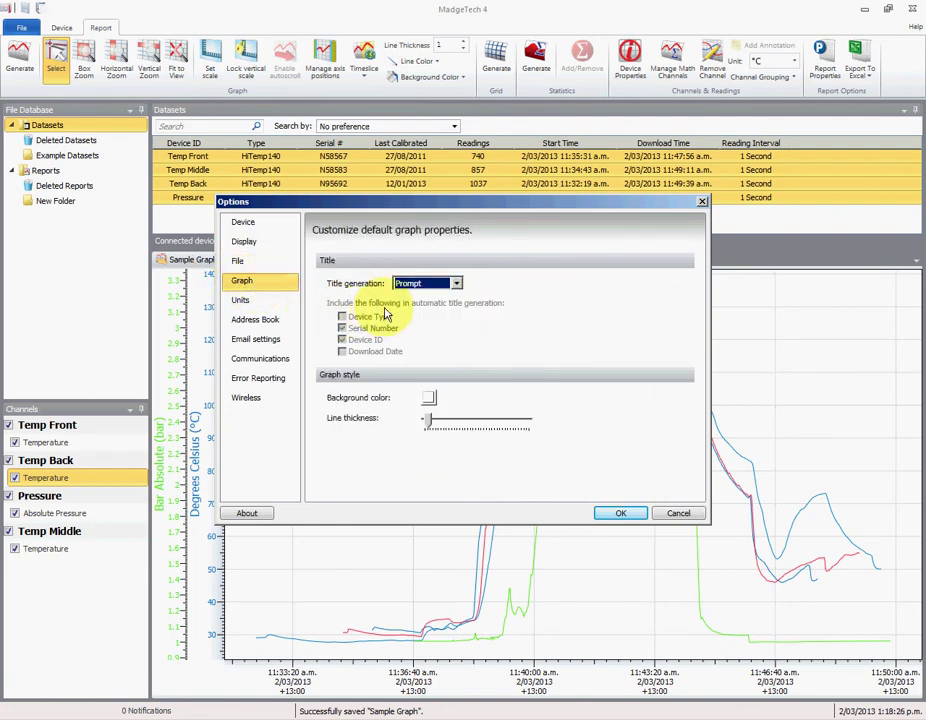
{"action": "left_click", "coordinate": [457, 285]}
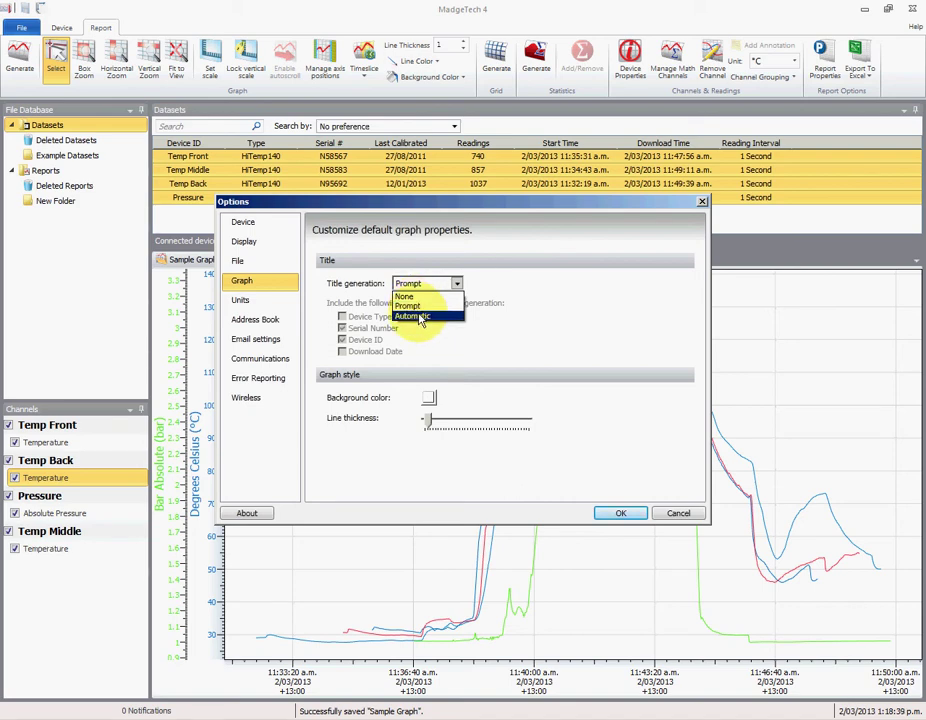
{"action": "left_click", "coordinate": [420, 318]}
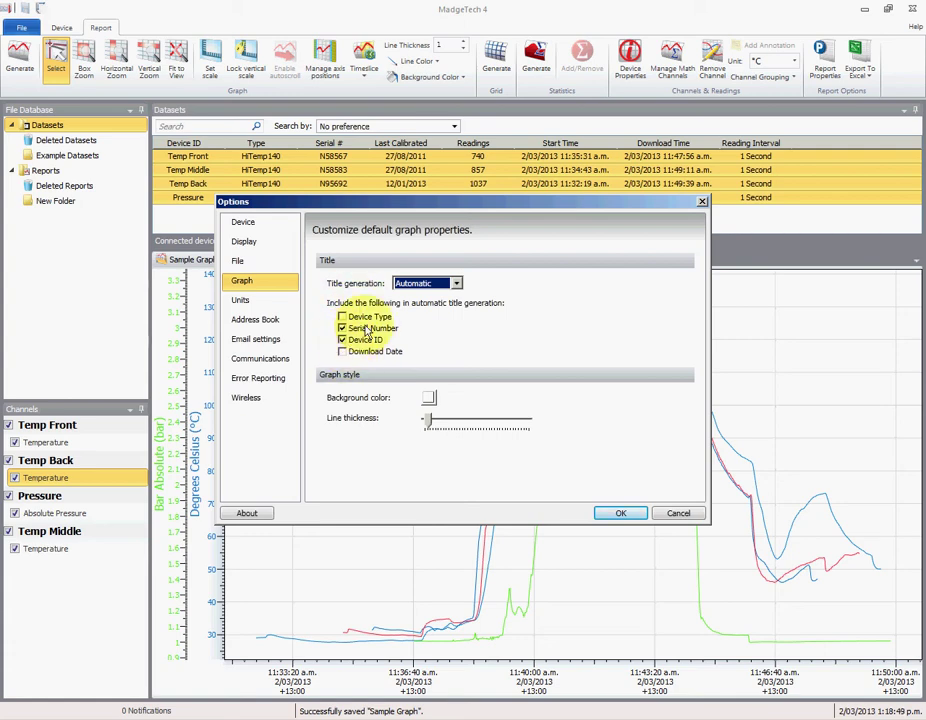
{"action": "left_click", "coordinate": [456, 283]}
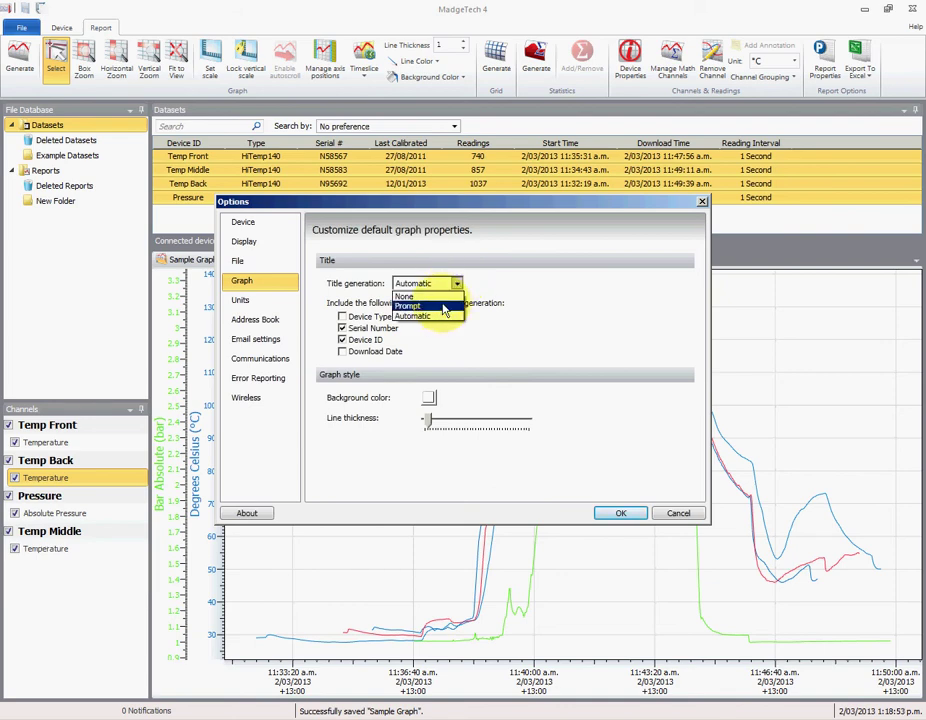
{"action": "left_click", "coordinate": [443, 306]}
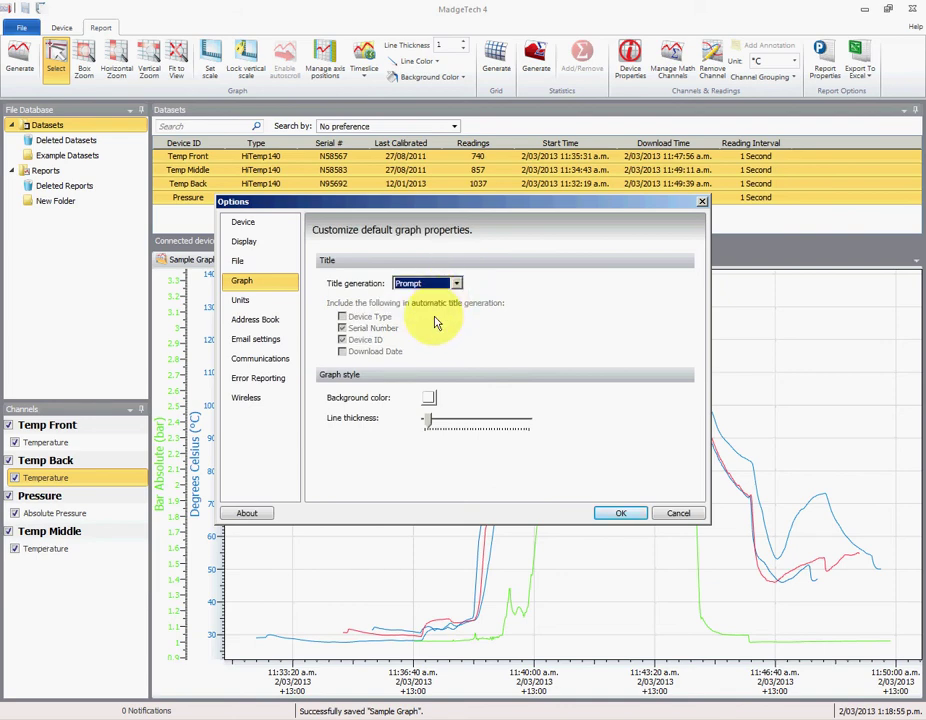
On the Units page, keep Temperature in Degrees Celsius and leave pressure and temperature colours unchanged.
{"action": "left_click", "coordinate": [241, 301]}
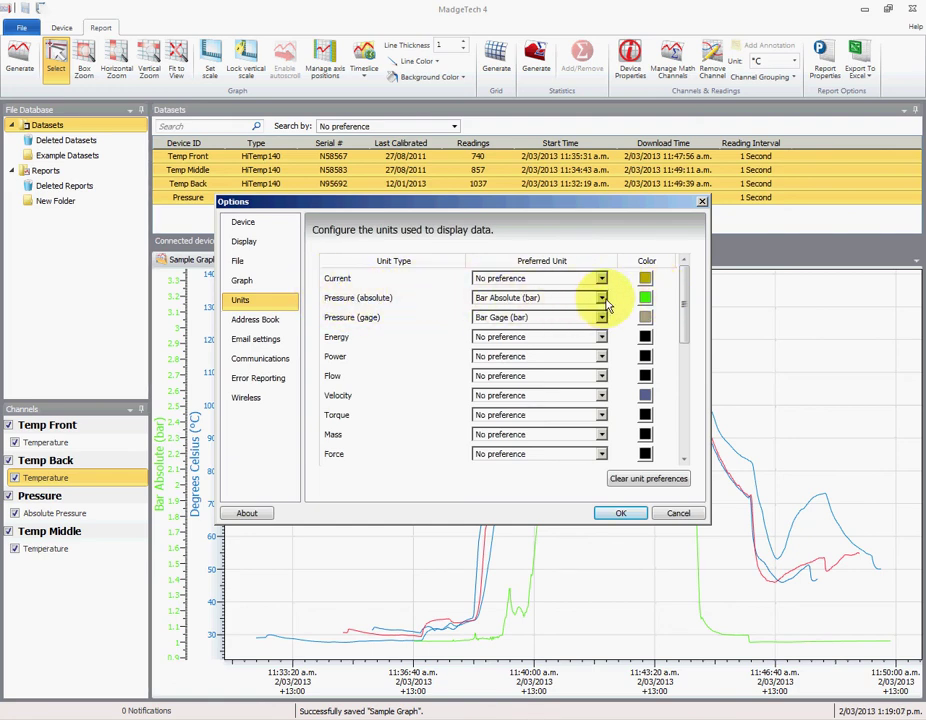
{"action": "left_click", "coordinate": [645, 300]}
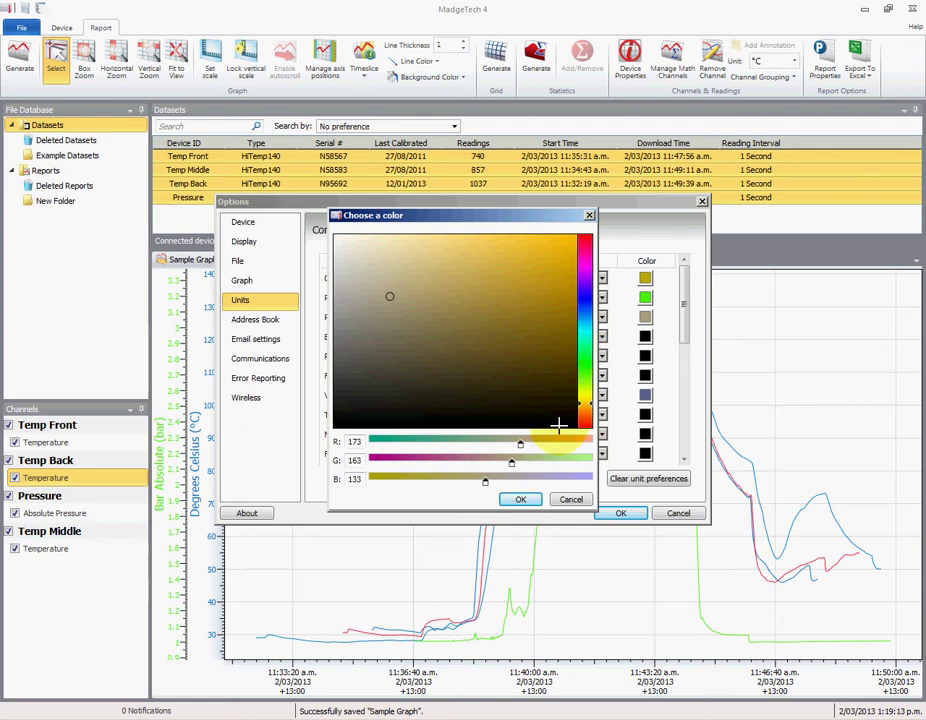
{"action": "left_click", "coordinate": [570, 500]}
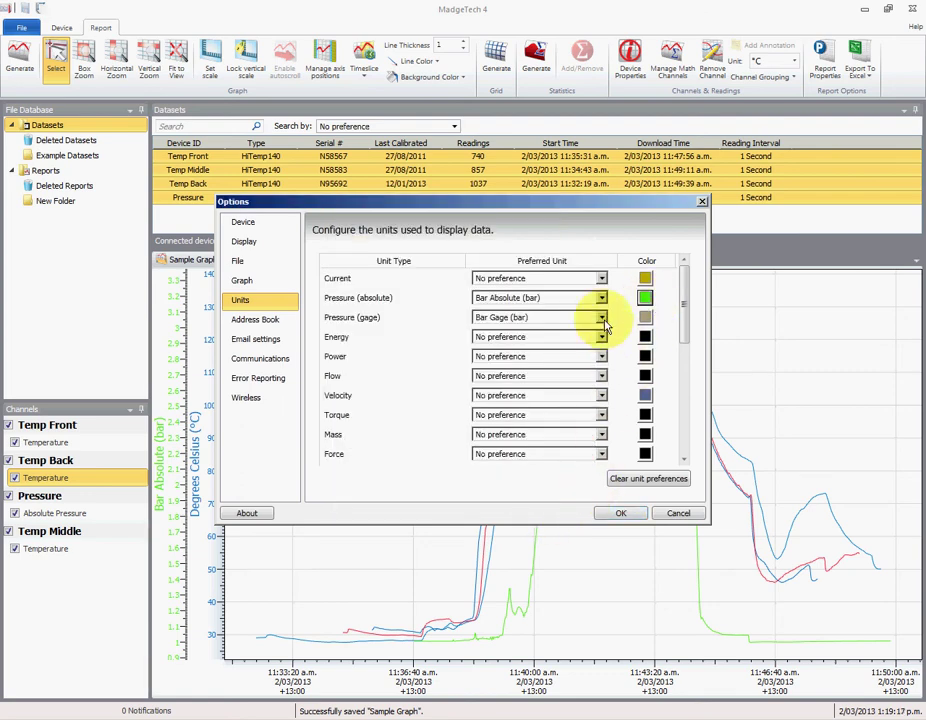
{"action": "left_click_drag", "start_coordinate": [685, 285], "coordinate": [688, 412]}
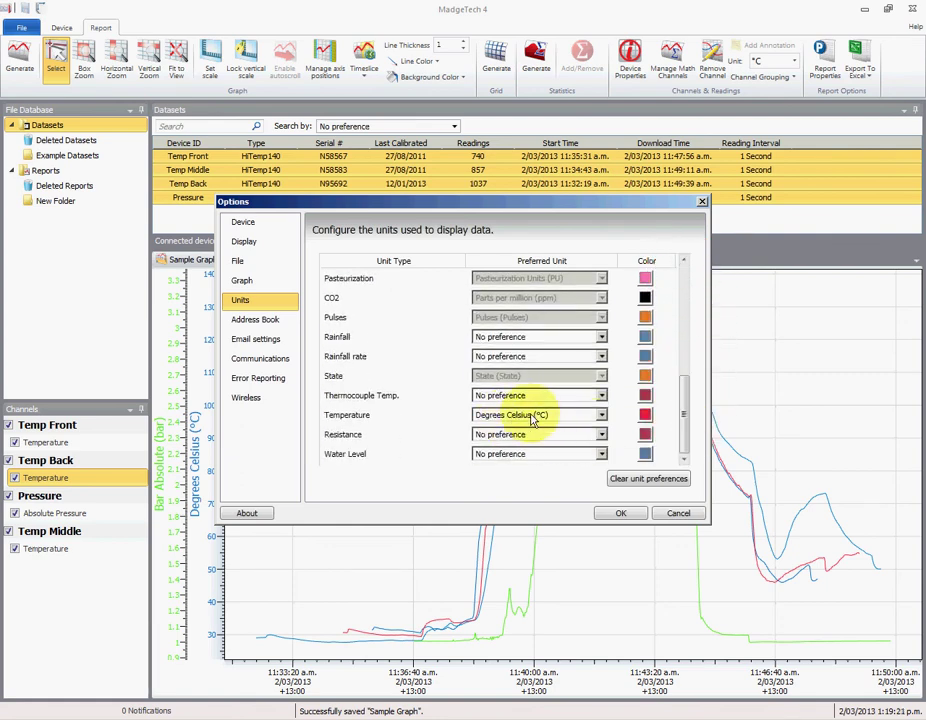
{"action": "left_click", "coordinate": [601, 416]}
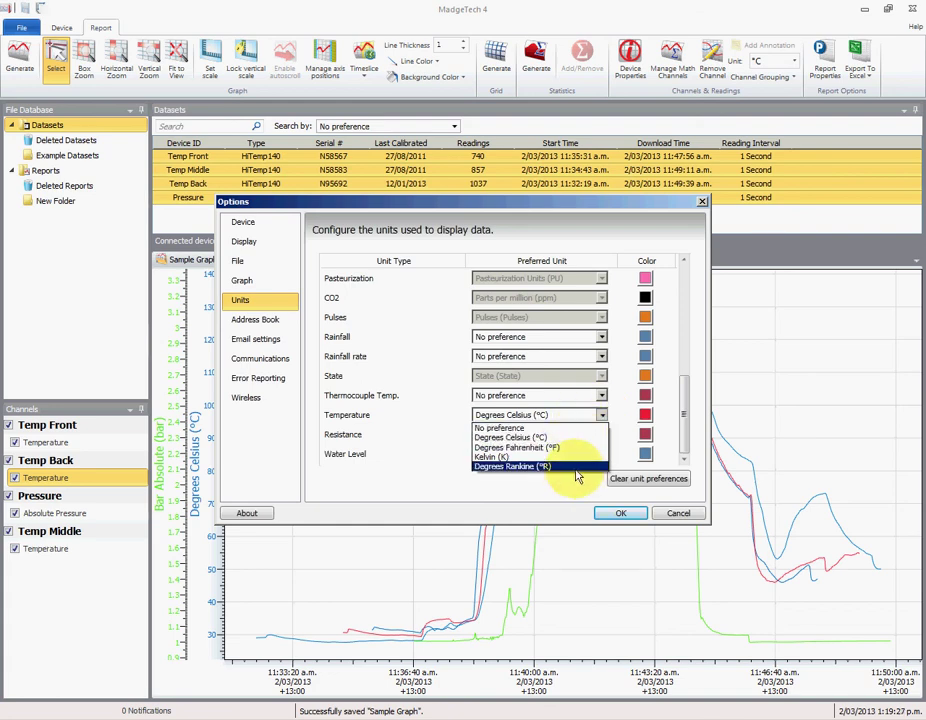
{"action": "left_click", "coordinate": [585, 437]}
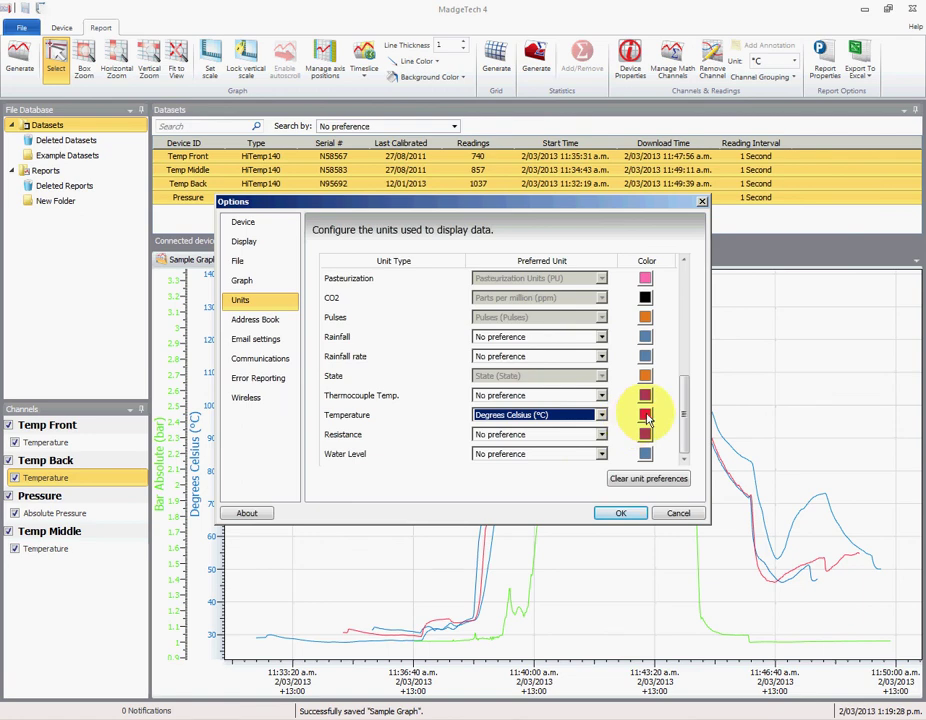
{"action": "left_click", "coordinate": [645, 416]}
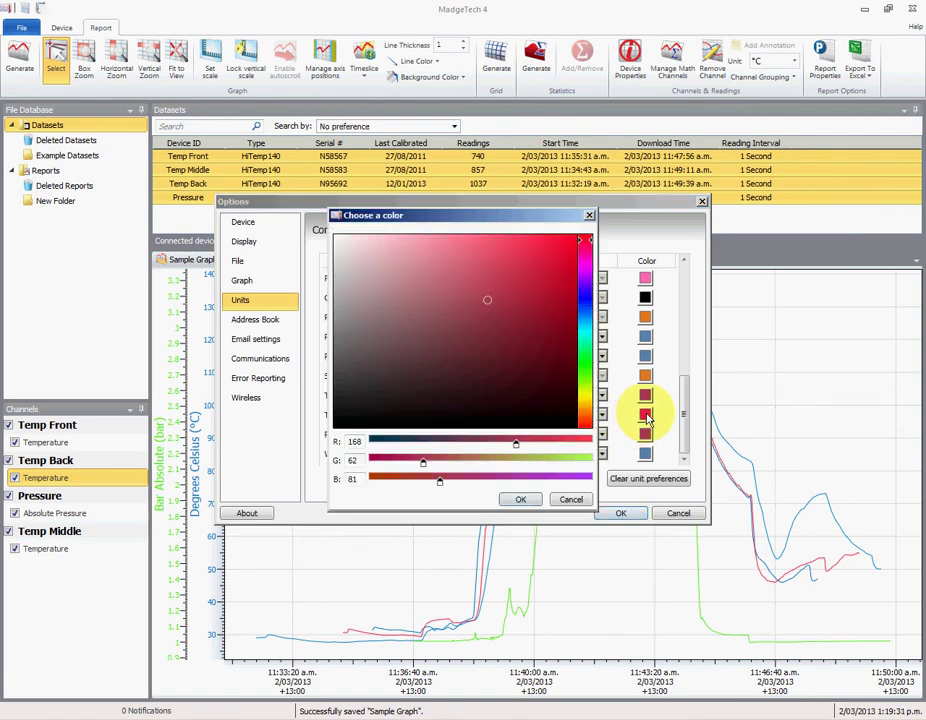
{"action": "left_click", "coordinate": [566, 500]}
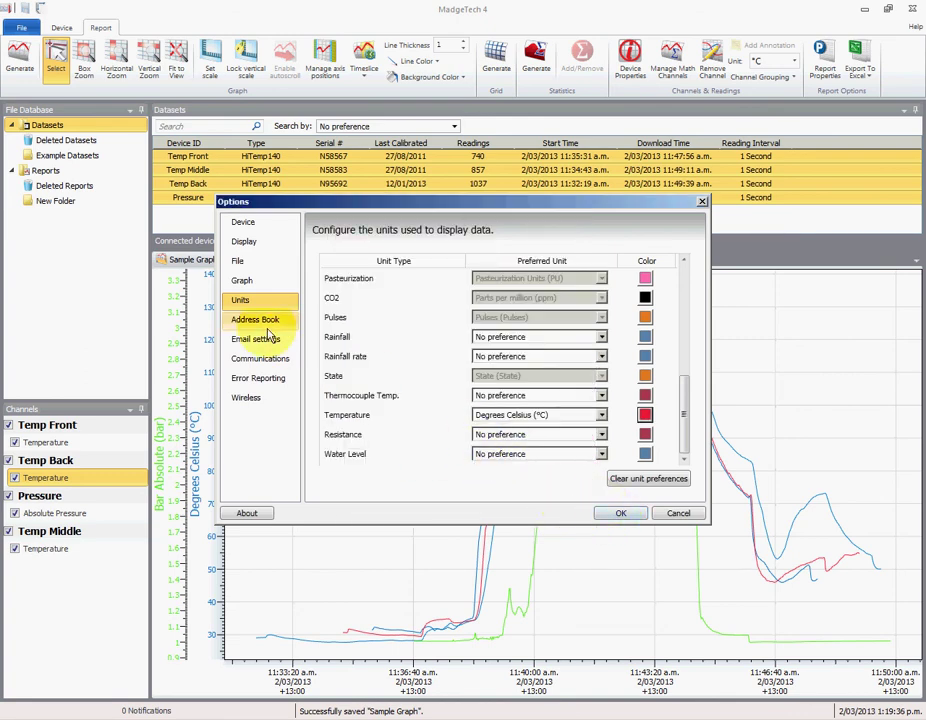
Browse the Address Book, Email, Communications, Error Reporting and Wireless pages, then accept Options.
{"action": "left_click", "coordinate": [267, 328]}
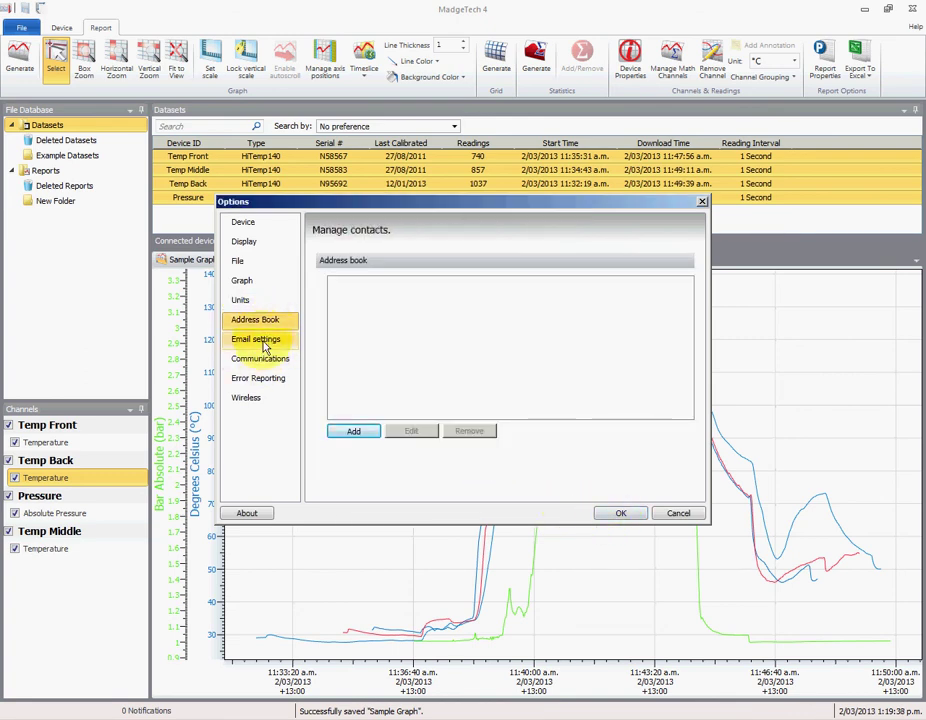
{"action": "left_click", "coordinate": [266, 340]}
{"action": "left_click", "coordinate": [262, 358]}
{"action": "left_click", "coordinate": [260, 379]}
{"action": "left_click", "coordinate": [250, 398]}
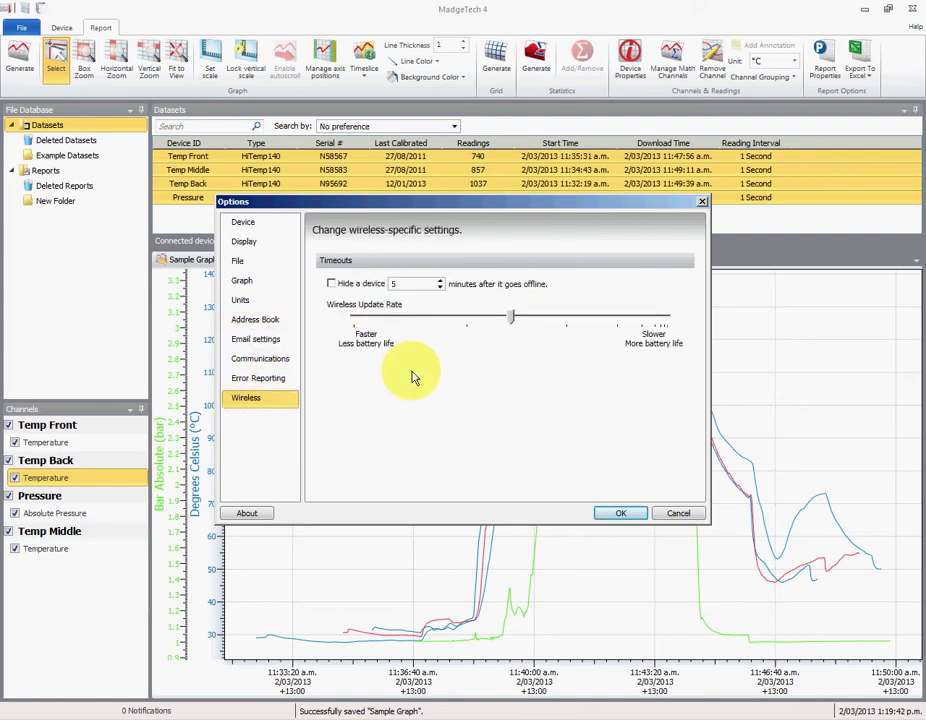
{"action": "left_click", "coordinate": [624, 514]}
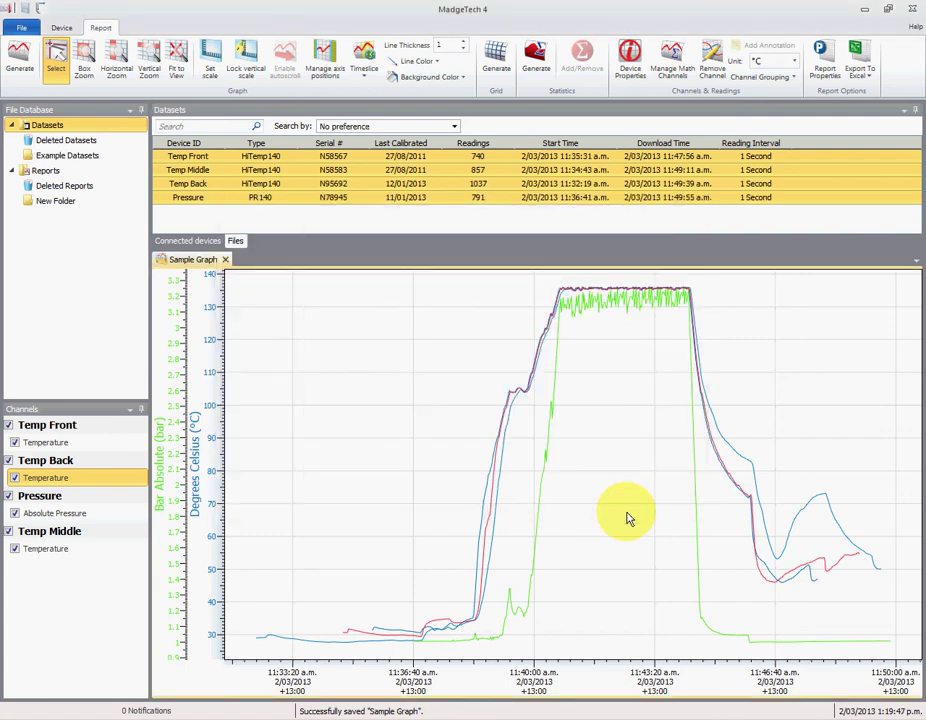